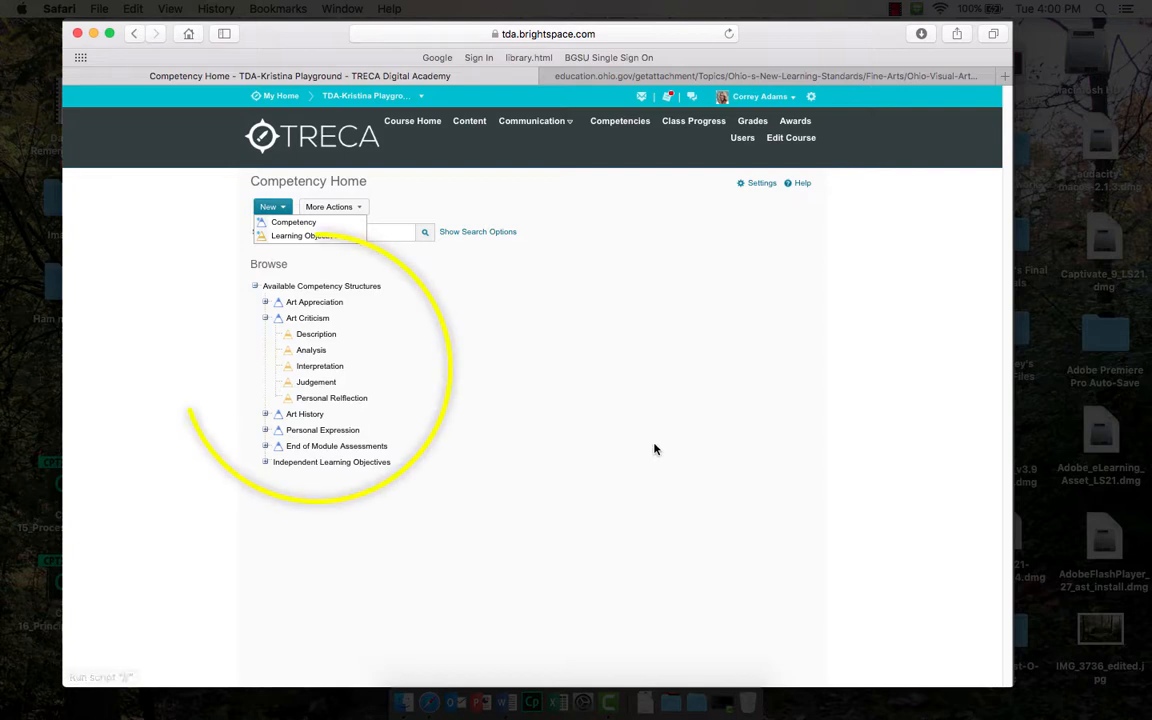
# Switch to the Playground2 course and open its Competencies tool from the course administration tools
pyautogui.click(419, 97)
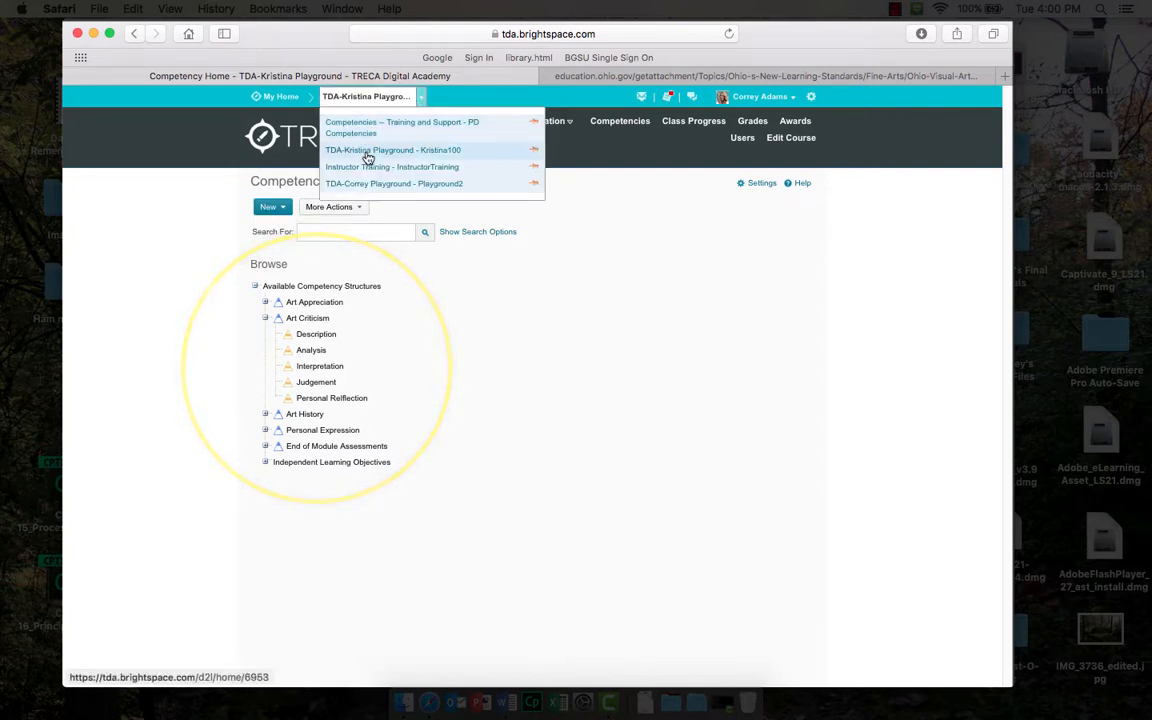
pyautogui.click(366, 186)
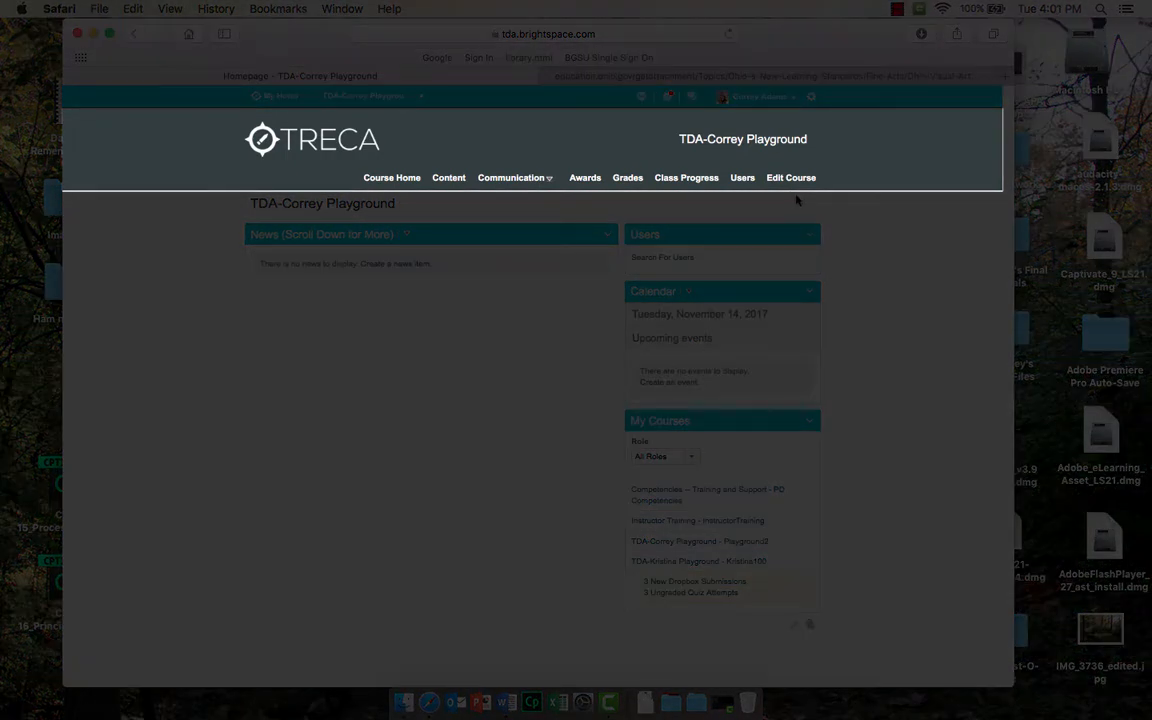
pyautogui.click(792, 180)
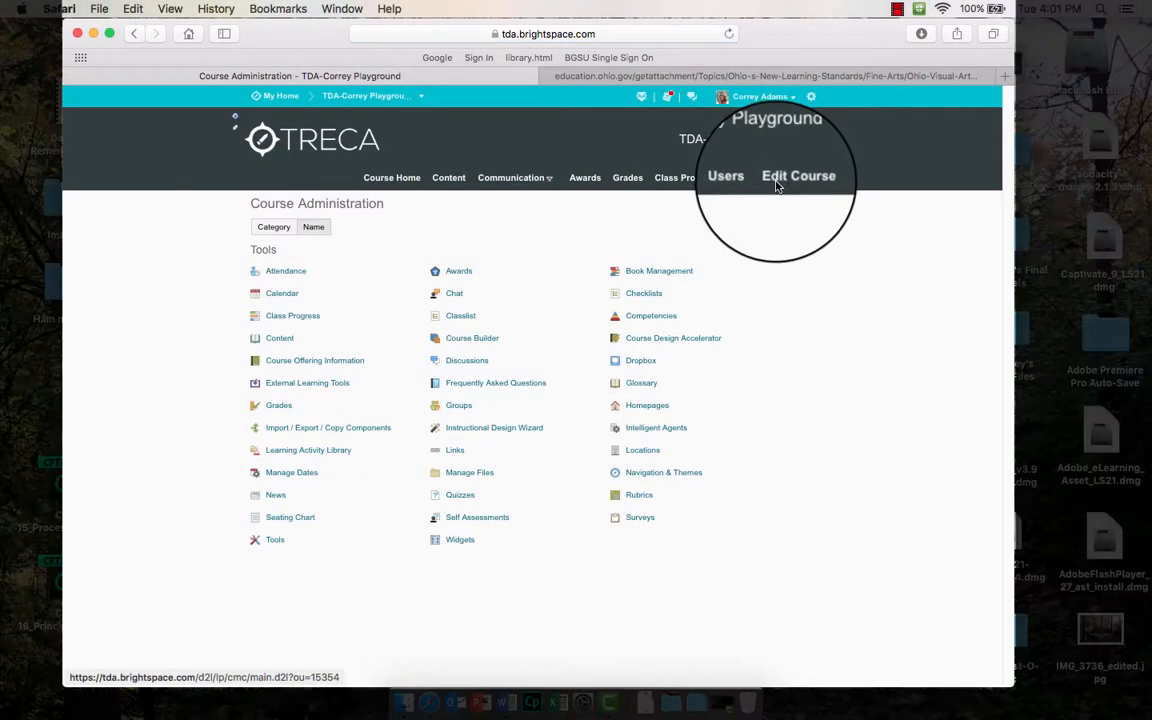
pyautogui.click(651, 318)
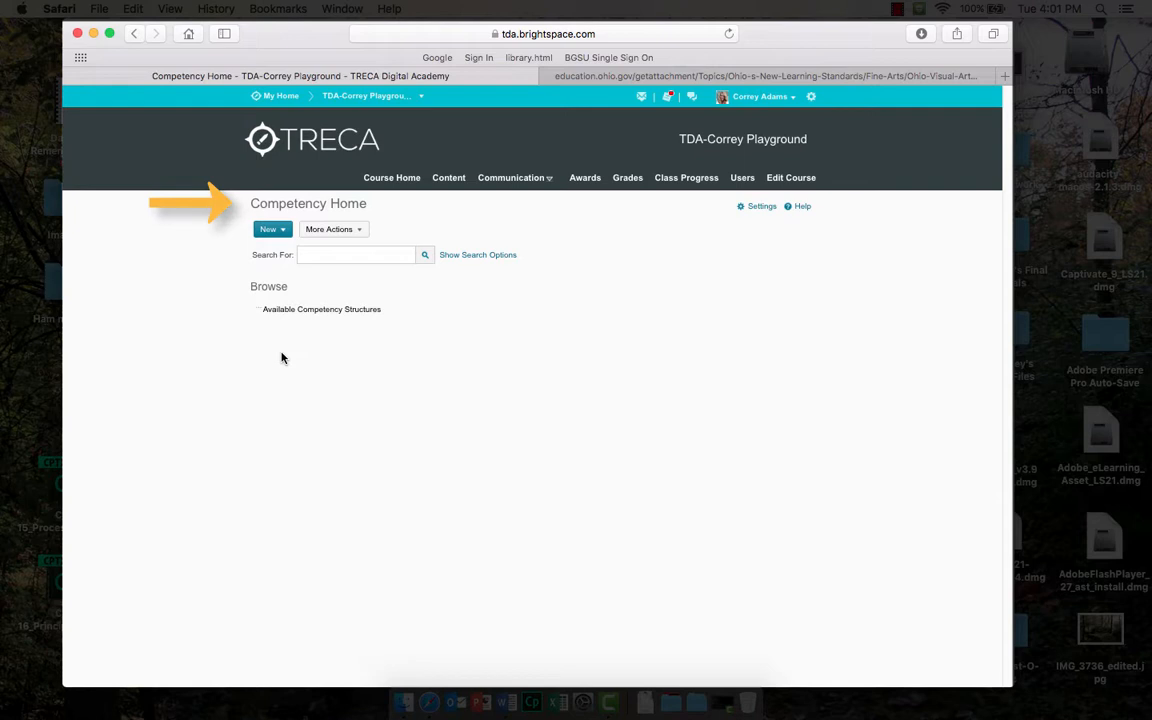
# Start a new competency and name it "Art Criticism"
pyautogui.click(283, 234)
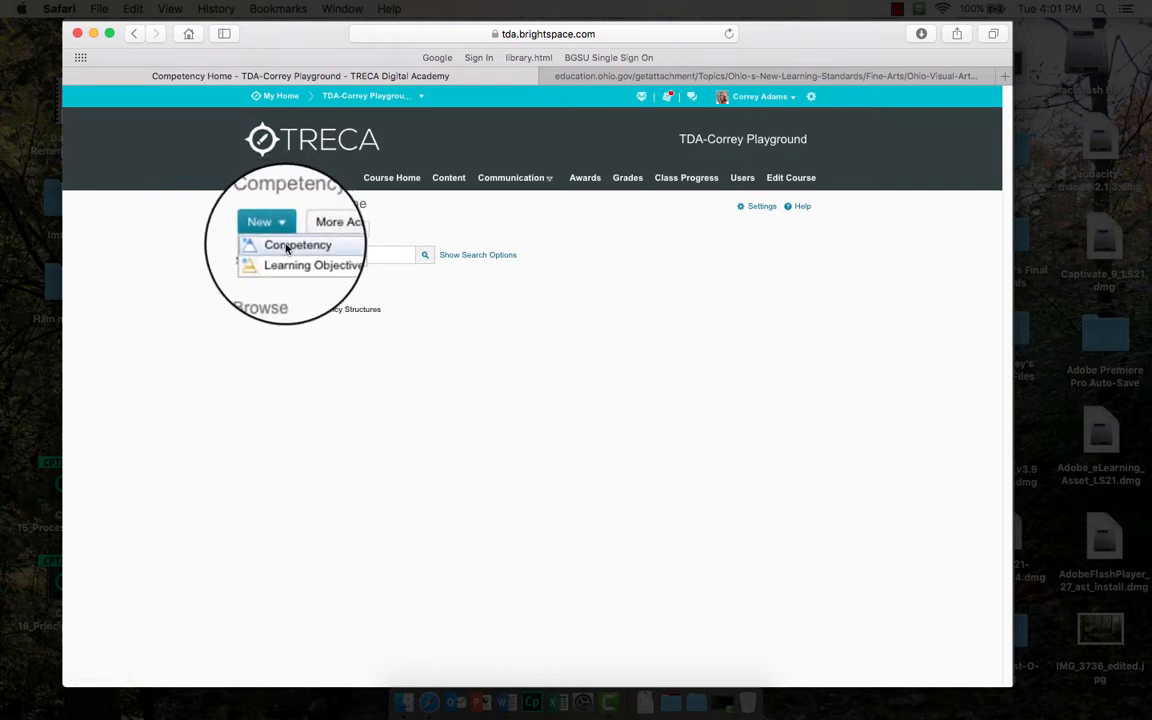
pyautogui.click(287, 247)
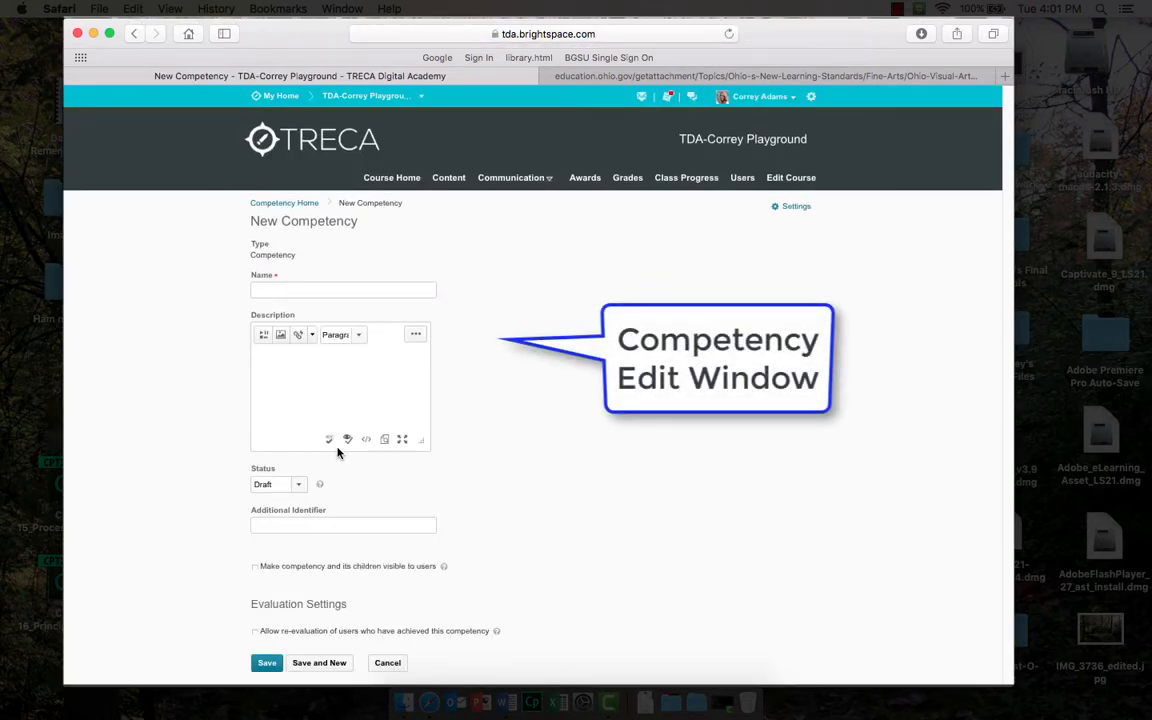
pyautogui.click(320, 289)
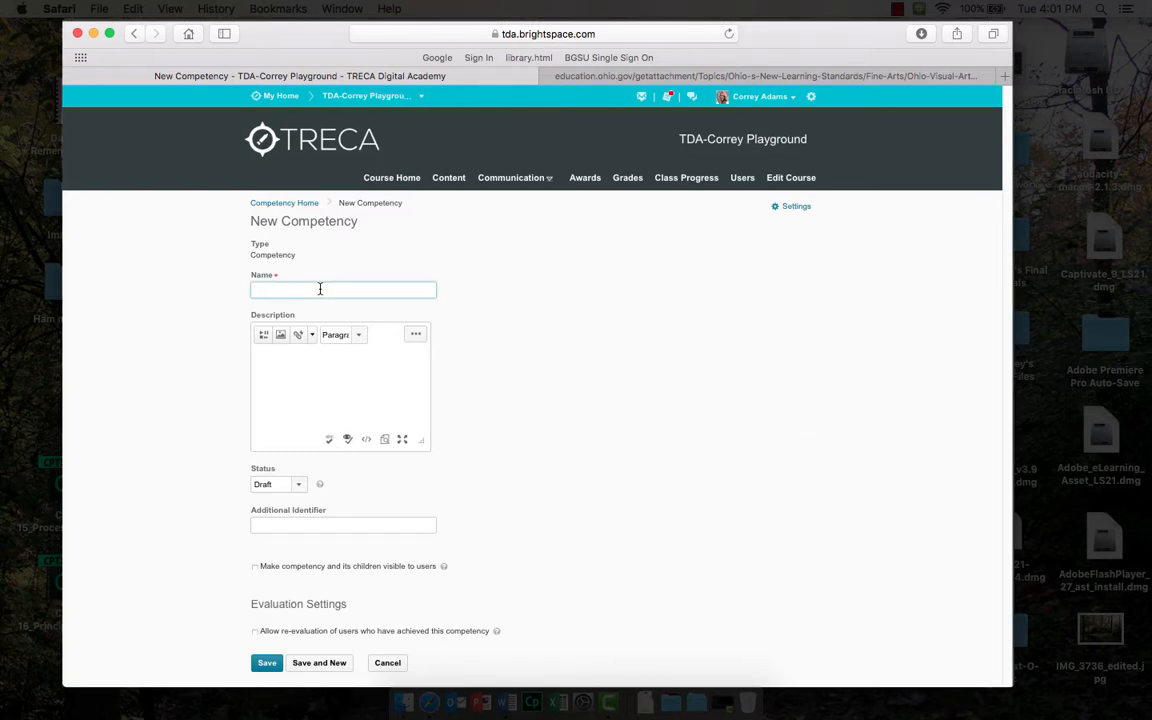
pyautogui.write('Art Criticism')
# Copy the Art Criticism description text from the Competency Basics_Tutorial Word document into the new competency's description
pyautogui.click(613, 405)
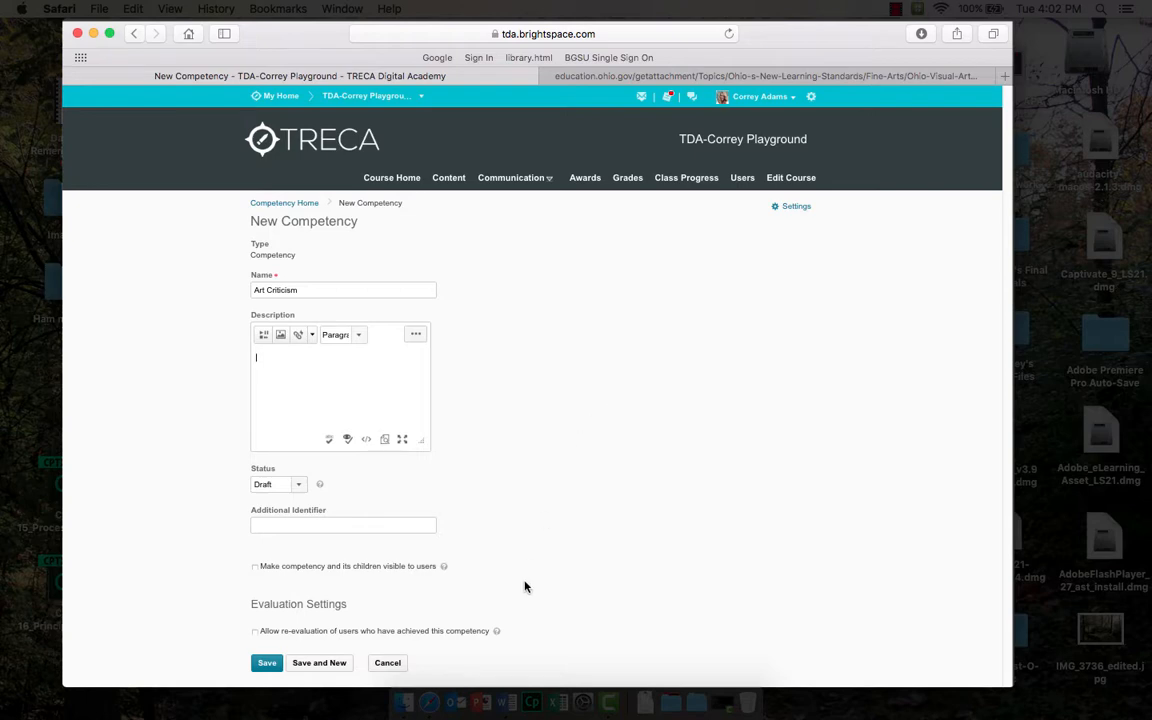
pyautogui.click(508, 703)
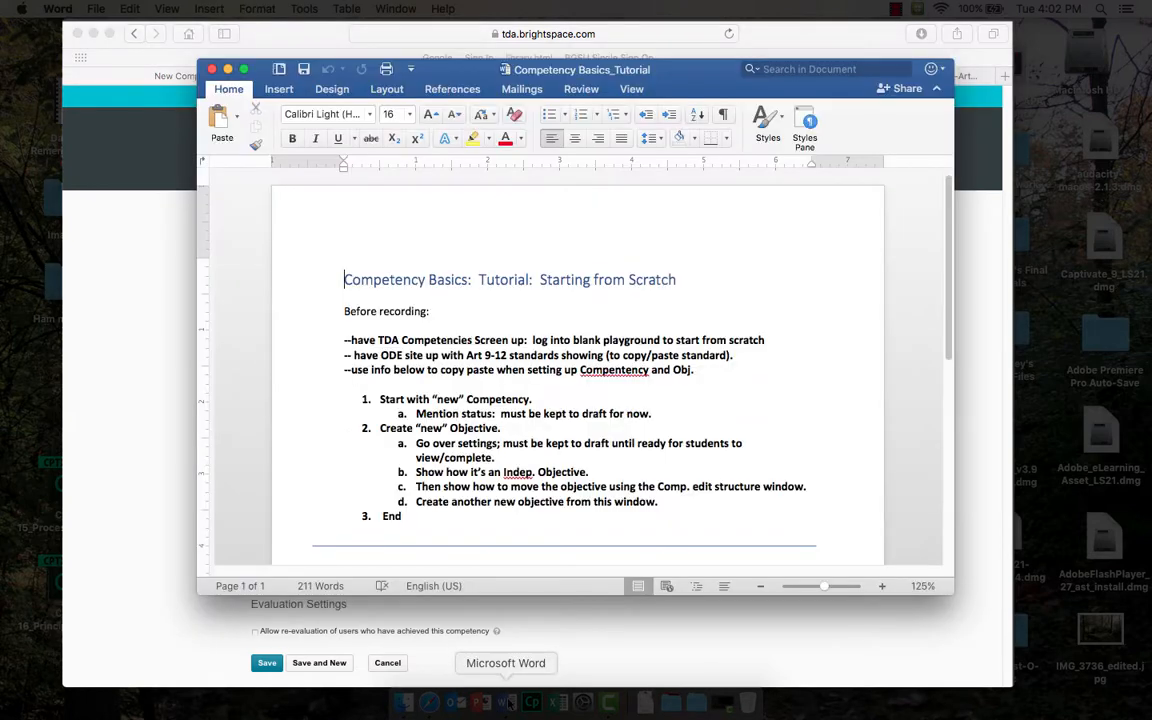
pyautogui.moveTo(948, 193); pyautogui.dragTo(949, 360)
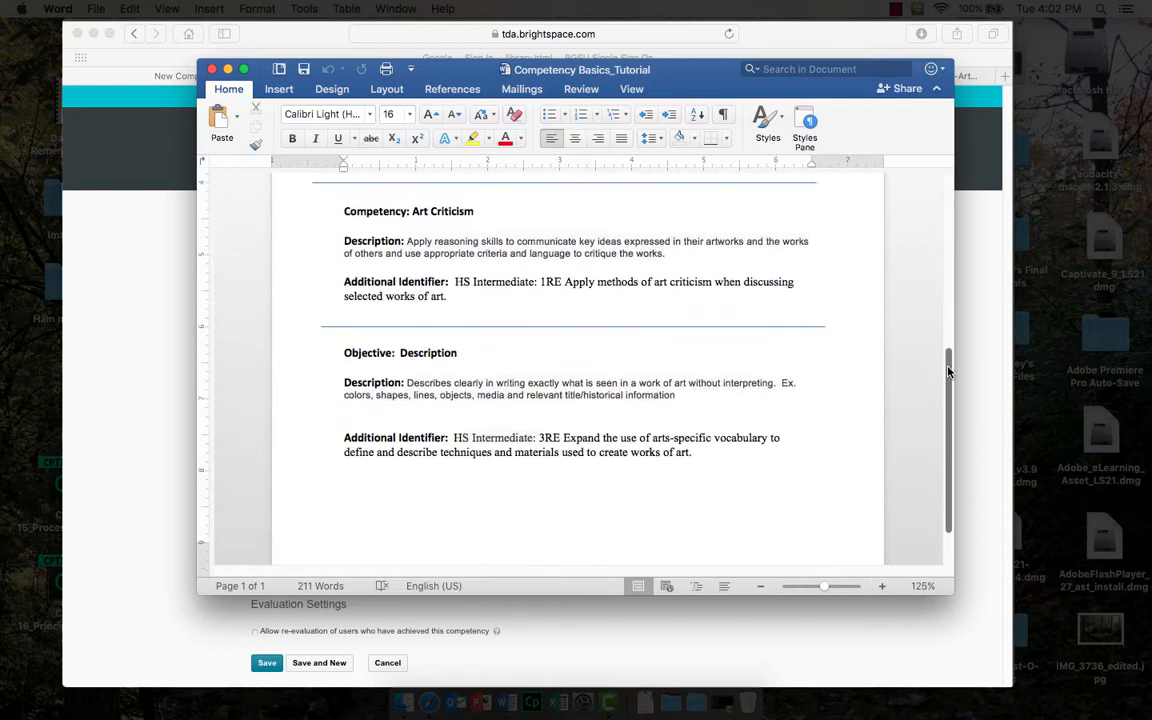
pyautogui.click(407, 230)
pyautogui.keyDown('shift'); pyautogui.click(666, 242); pyautogui.keyUp('shift')
pyautogui.press('super+c')
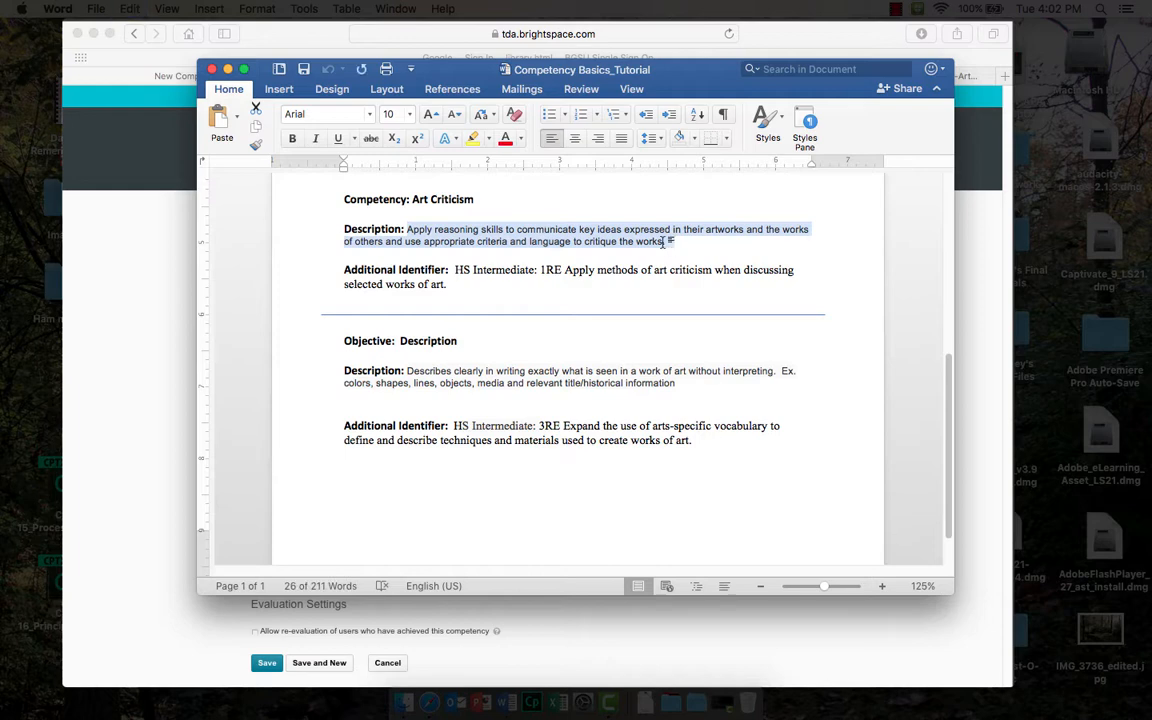
pyautogui.click(128, 357)
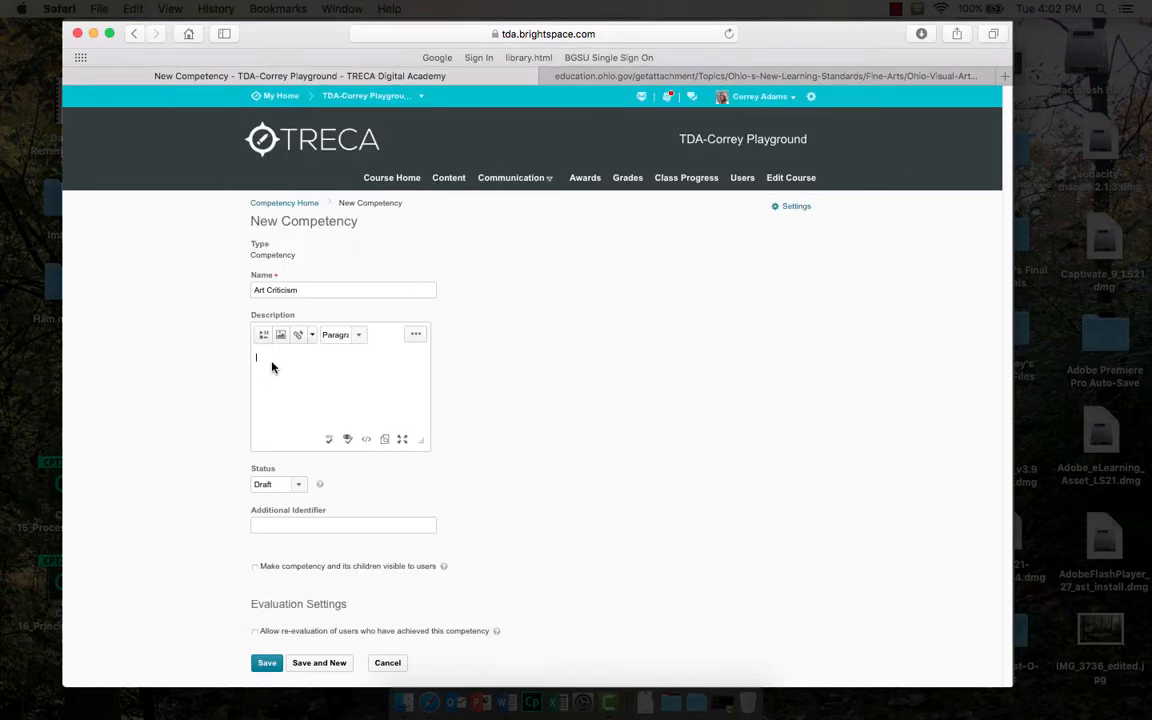
pyautogui.press('super+v')
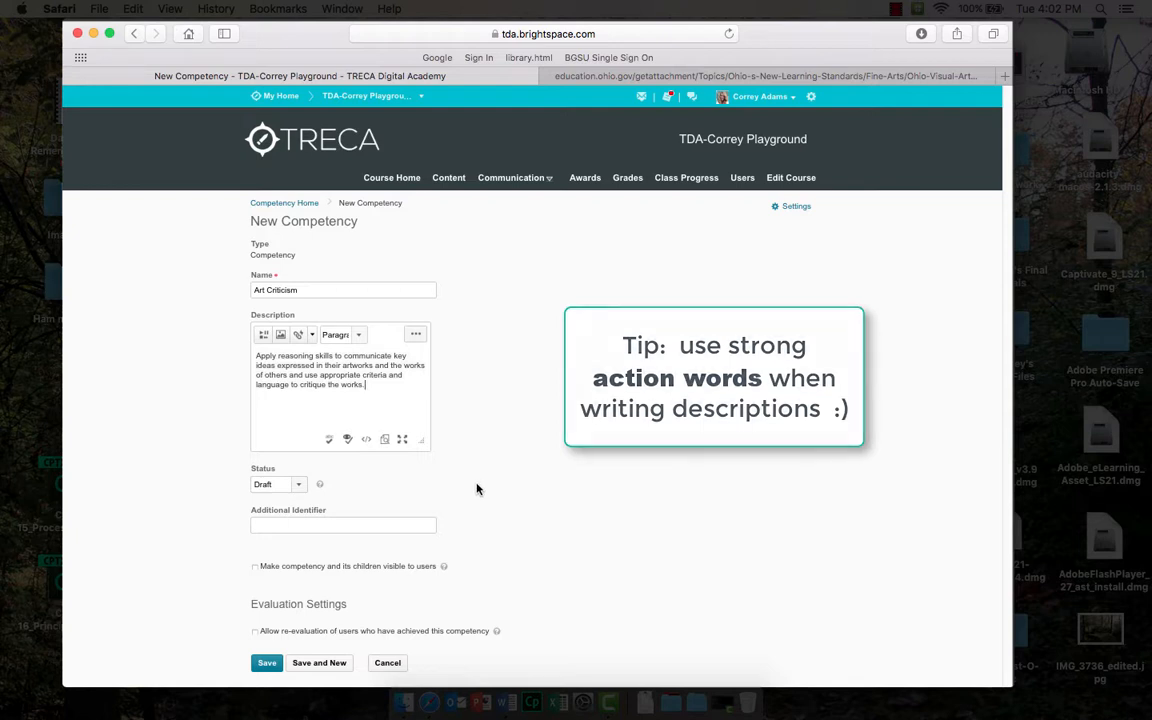
# Look through the competency's status options, try Approved, and return the status to Draft
pyautogui.click(298, 485)
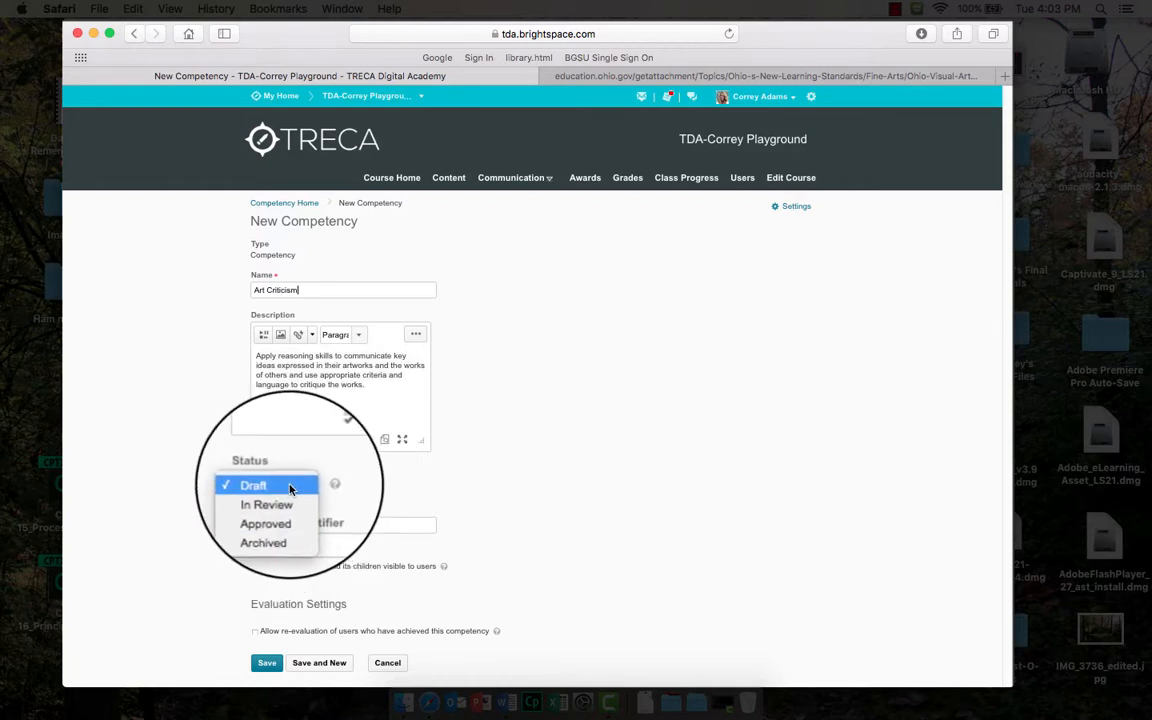
pyautogui.click(290, 487)
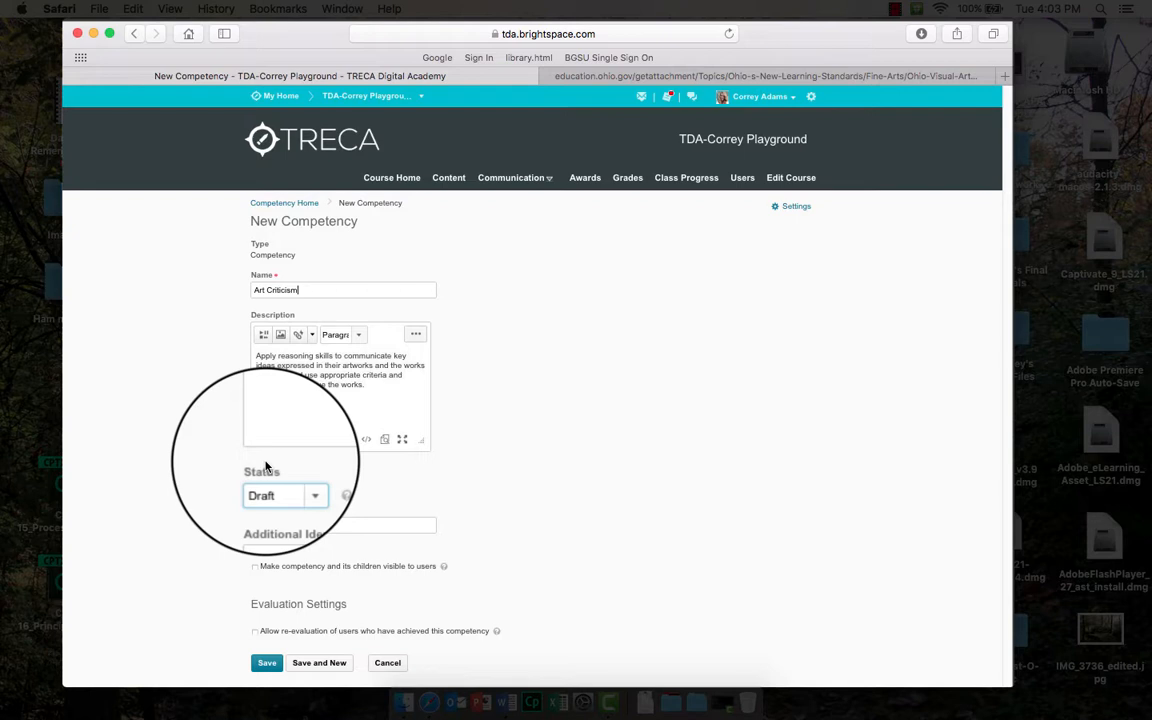
pyautogui.click(285, 482)
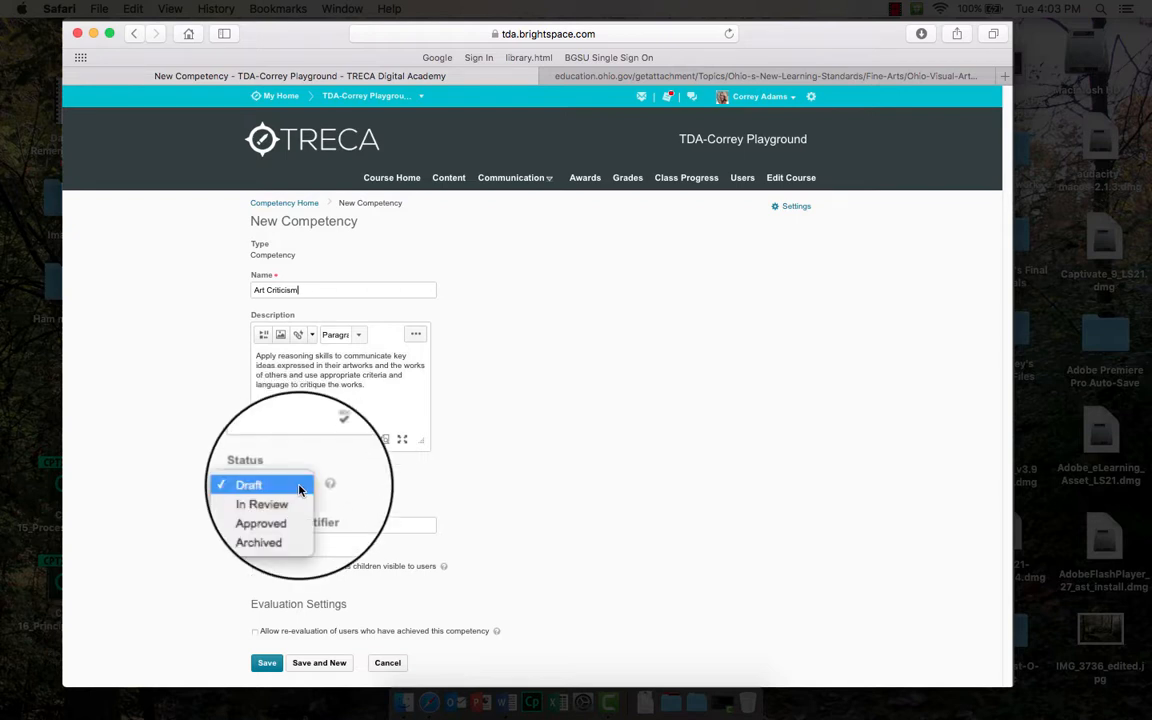
pyautogui.click(290, 512)
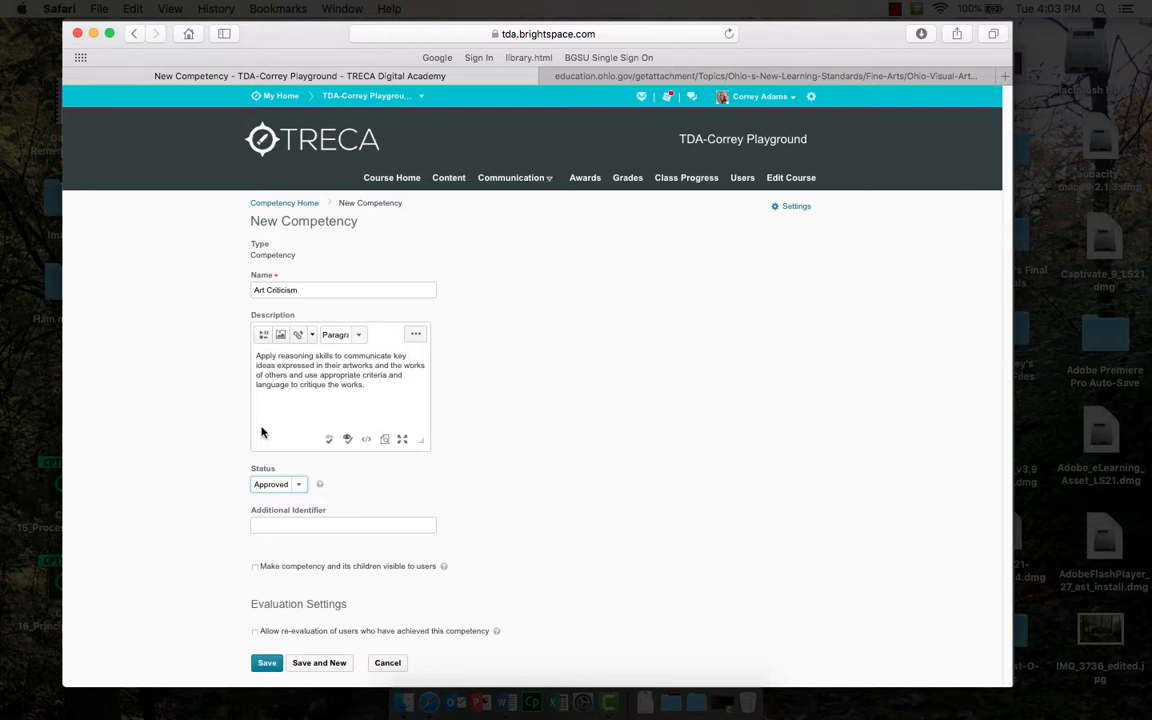
pyautogui.click(297, 484)
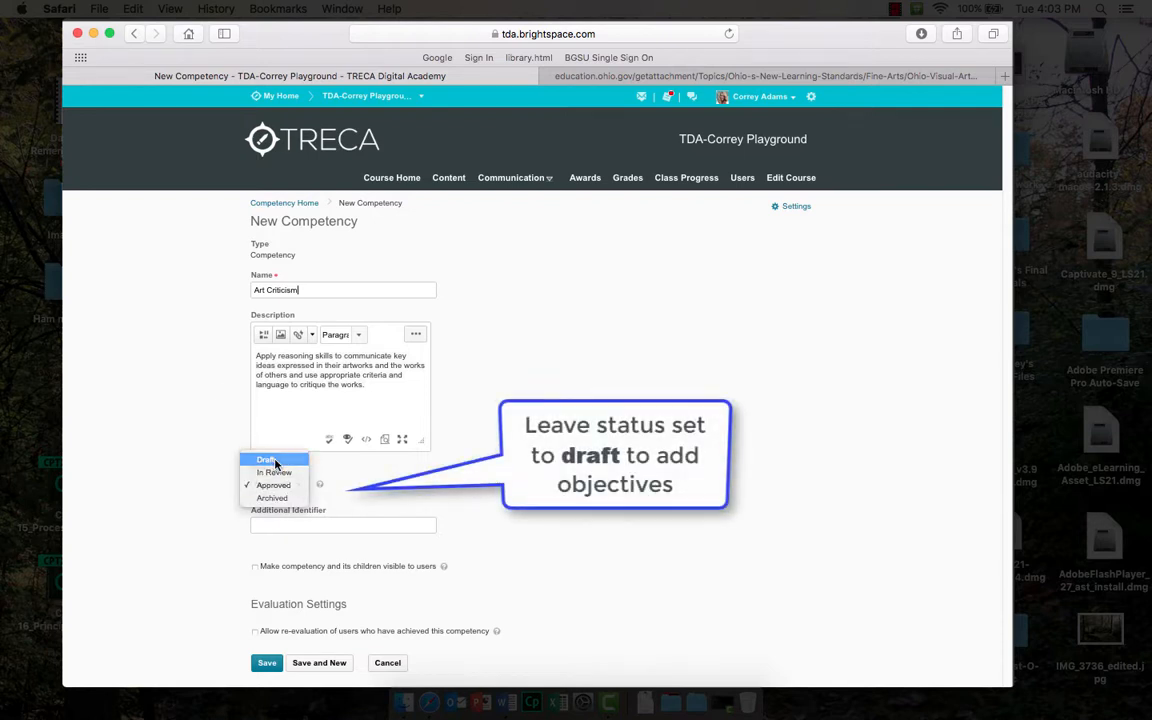
pyautogui.click(272, 460)
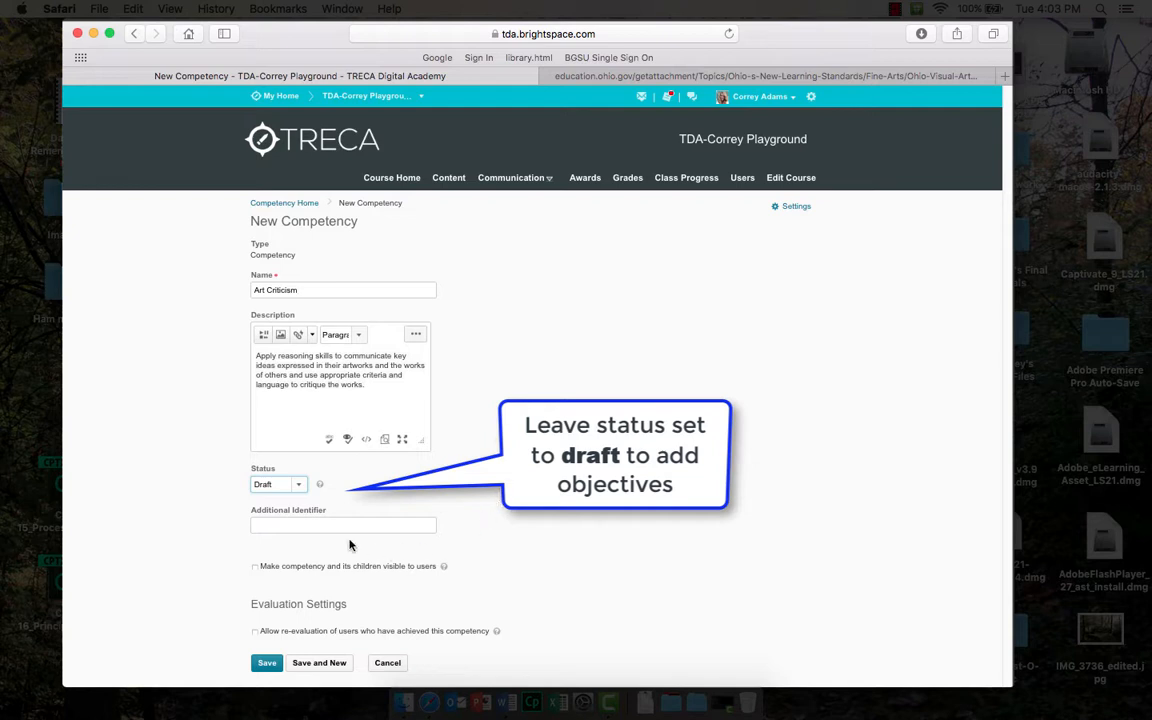
# Copy the HS Intermediate standard "1RE Apply methods of art criticism when discussing selected works of art." from the Ohio standards into the additional identifier
pyautogui.click(295, 525)
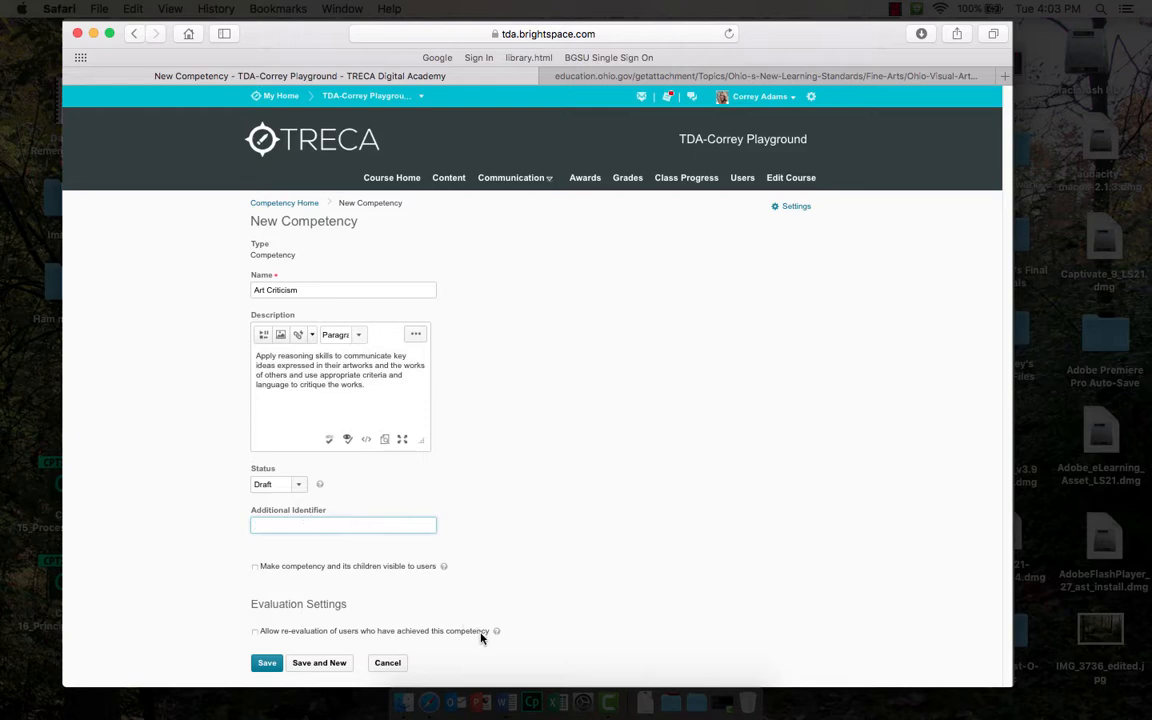
pyautogui.click(580, 77)
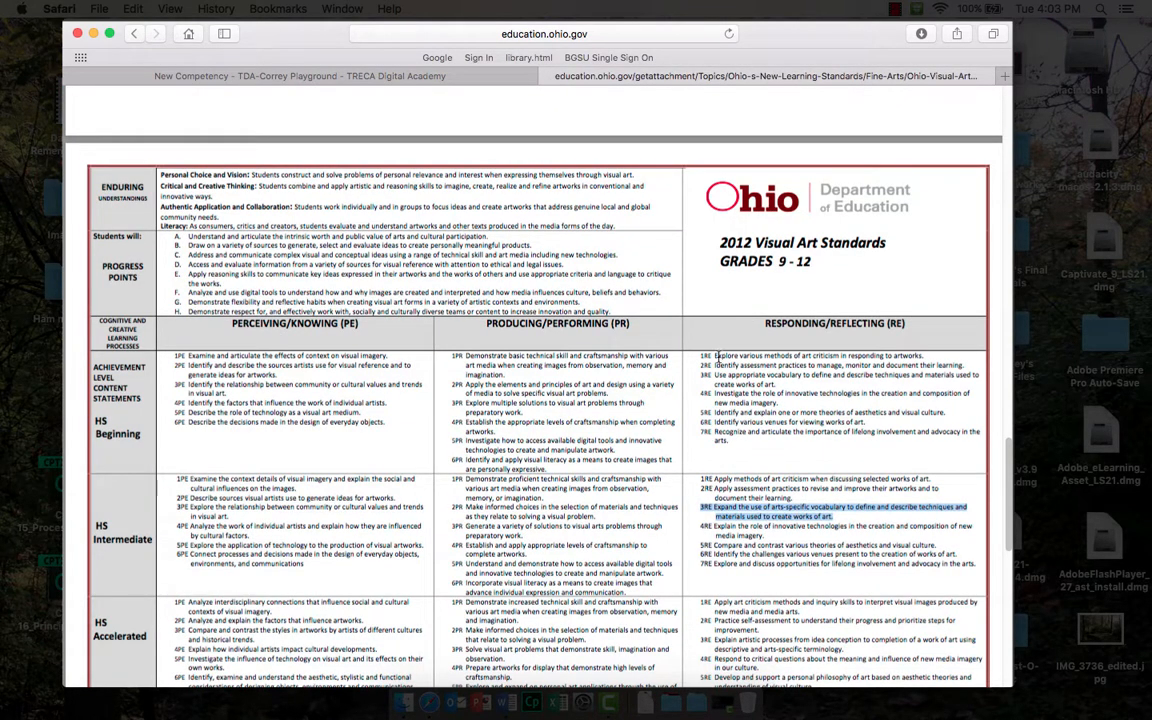
pyautogui.click(727, 481)
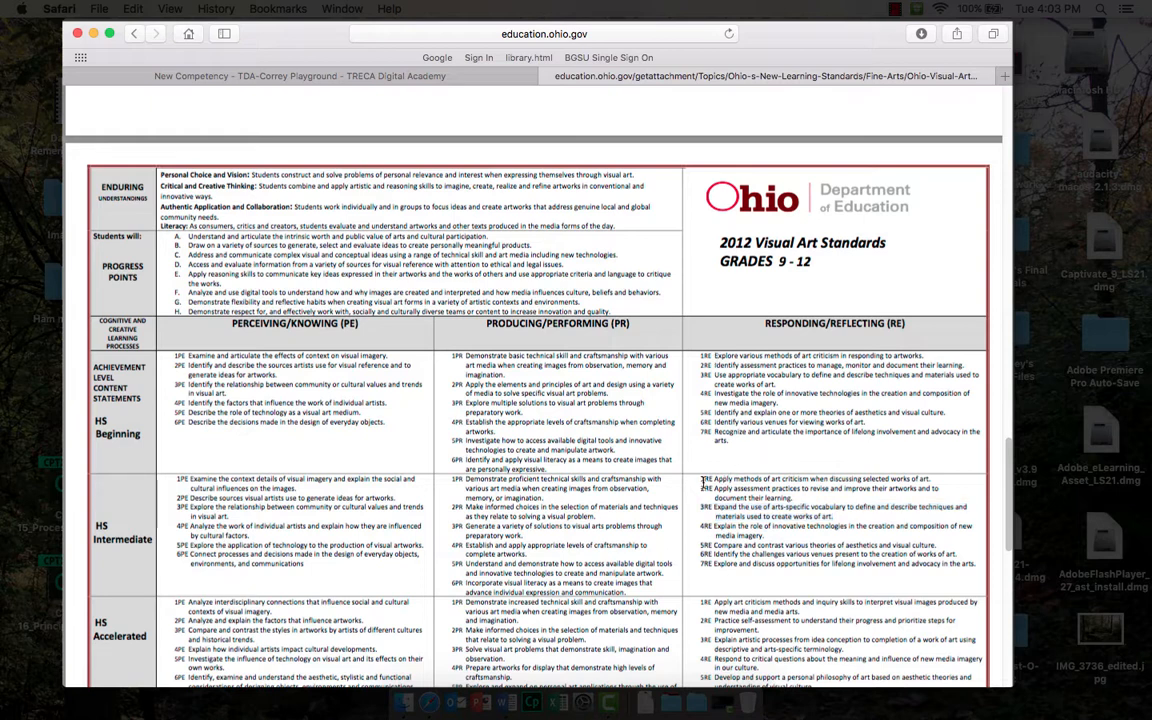
pyautogui.tripleClick(872, 478)
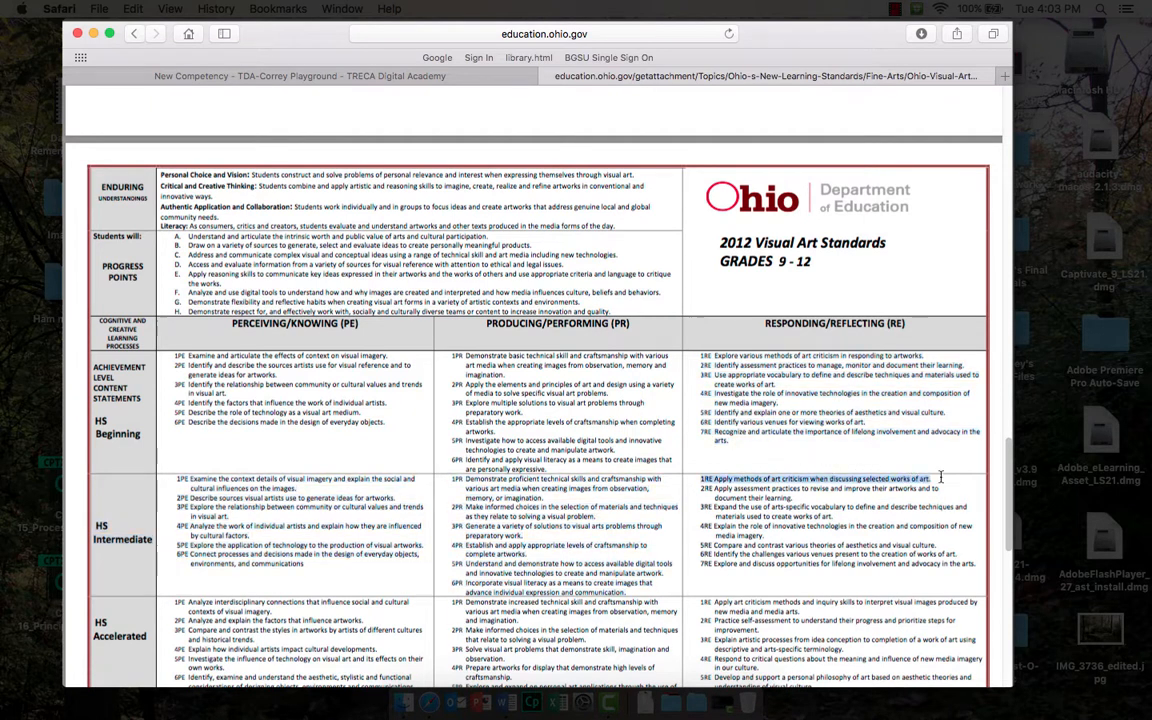
pyautogui.click(302, 77)
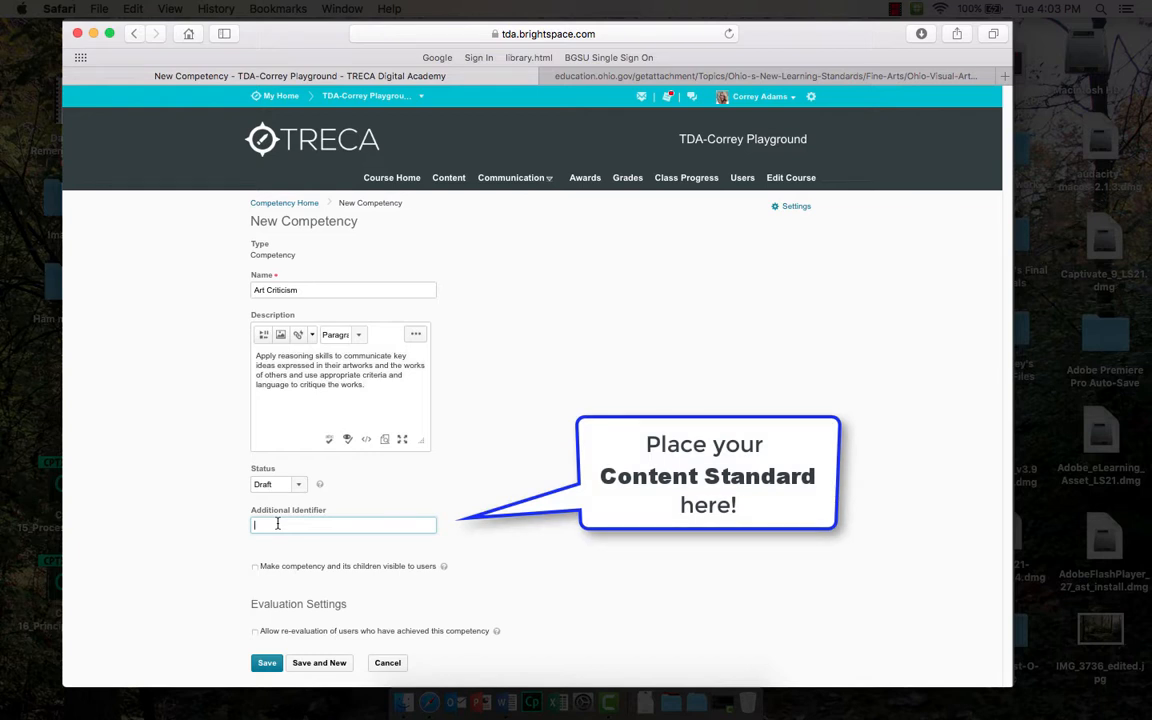
pyautogui.press('super+v')
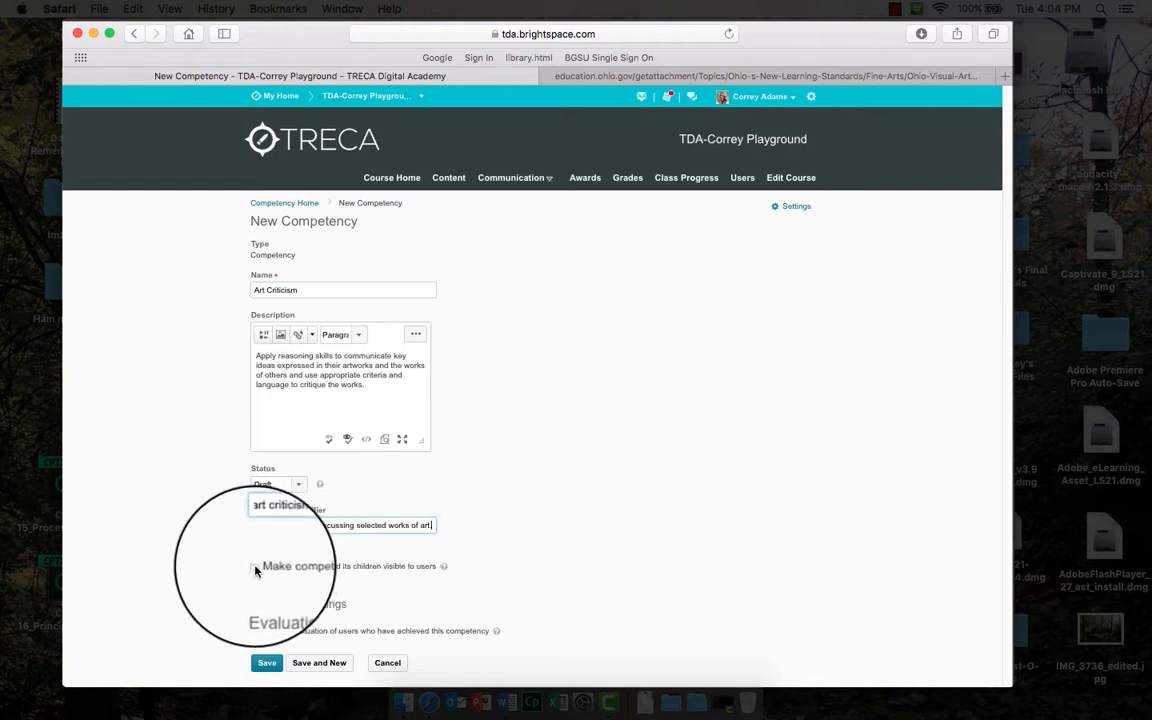
# Save the Art Criticism competency with user visibility and re-evaluation both left off
pyautogui.click(254, 568)
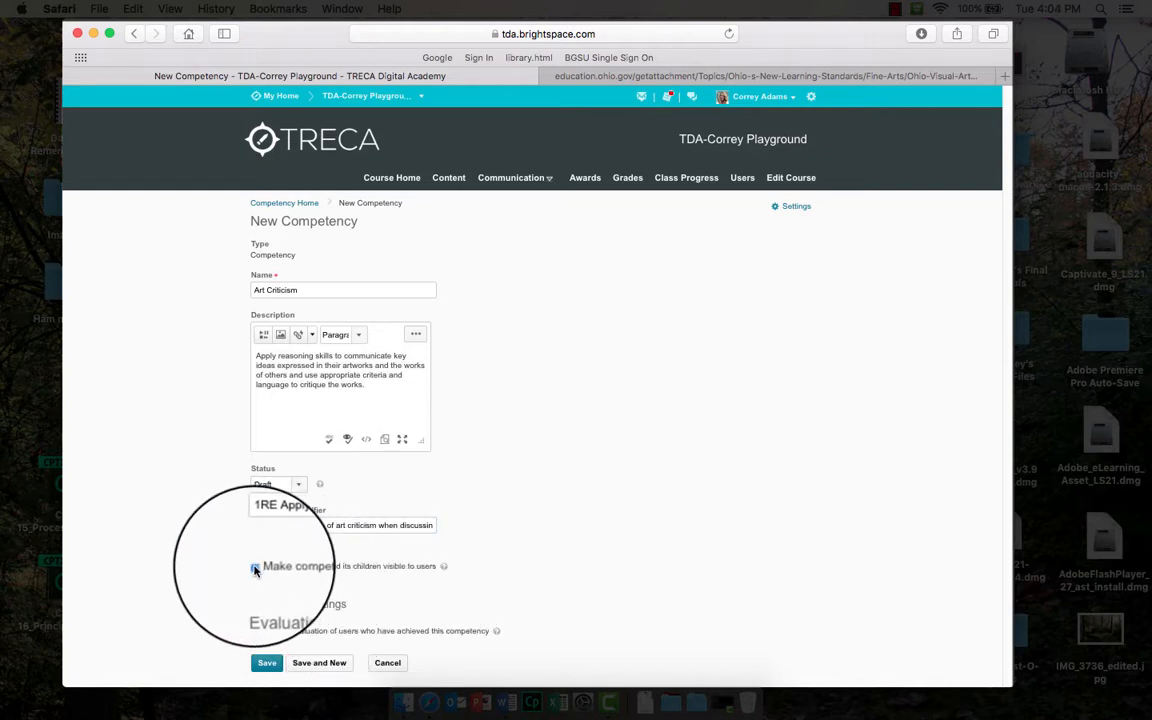
pyautogui.click(254, 568)
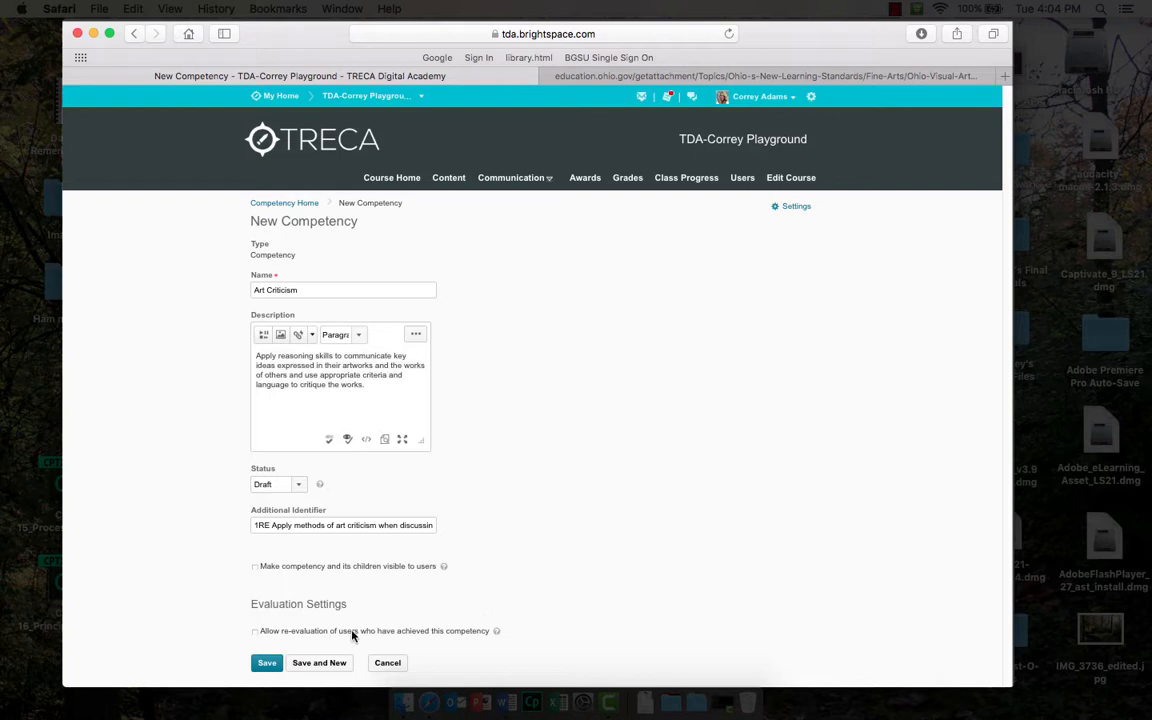
pyautogui.click(255, 633)
pyautogui.click(267, 664)
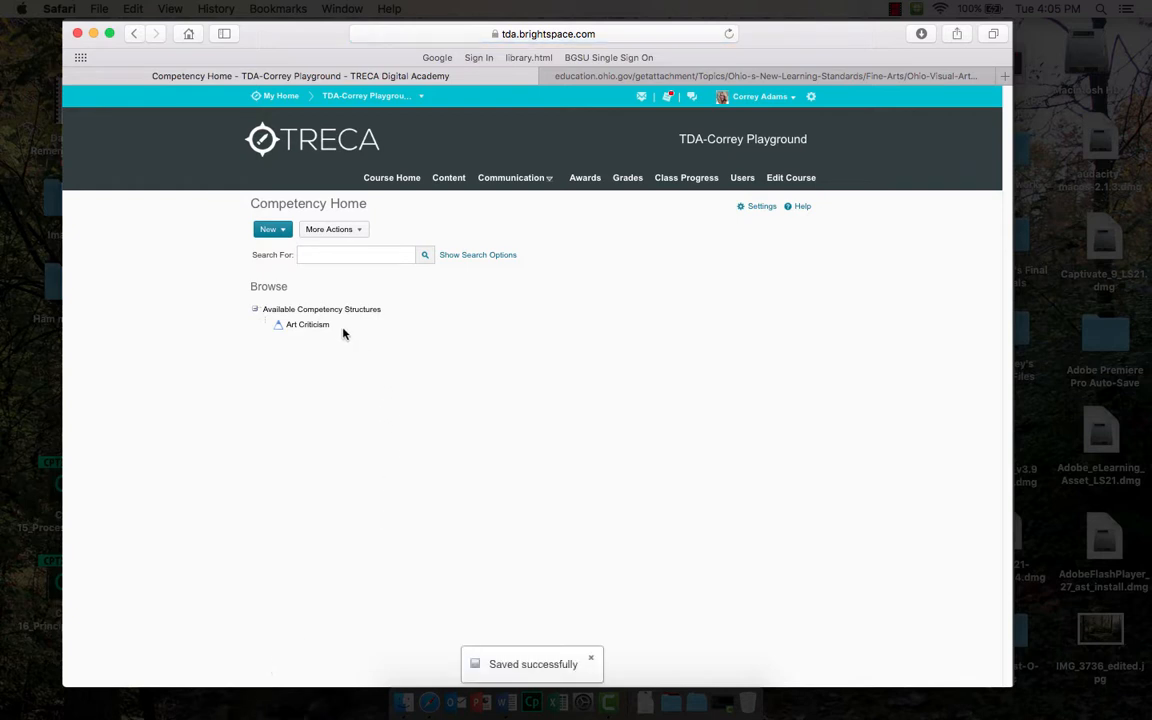
# Review the saved details of the Art Criticism competency and return to the competency overview without editing
pyautogui.click(292, 333)
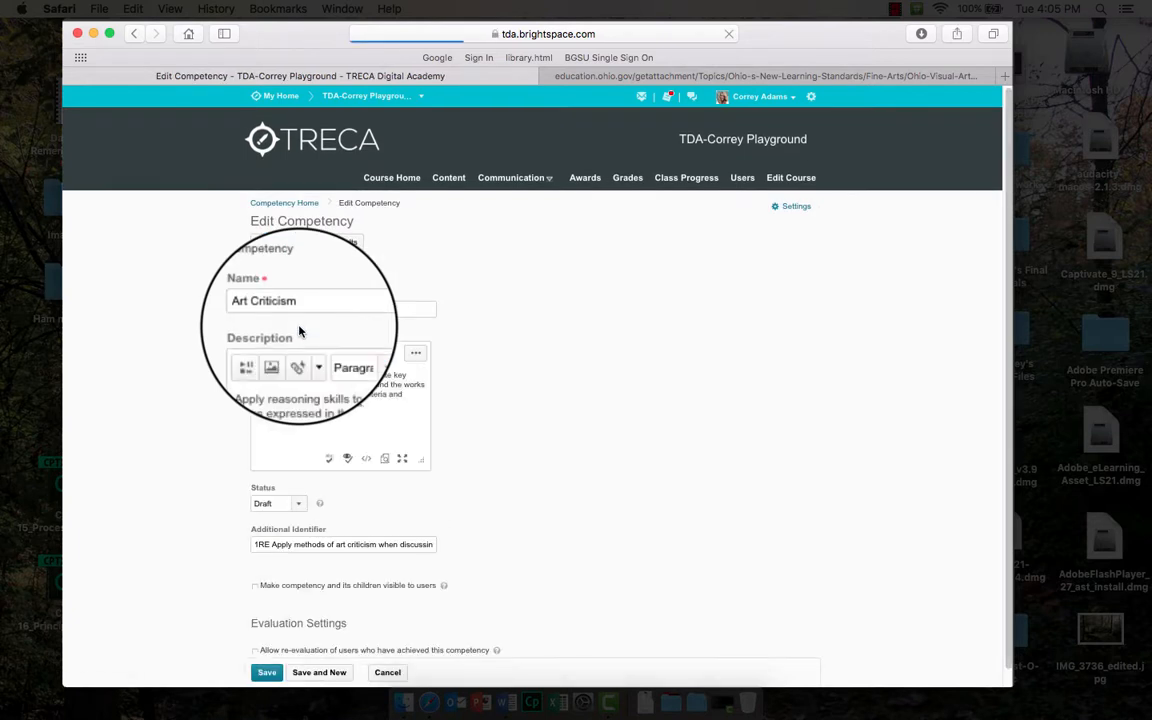
pyautogui.scroll(-1, 547, 424)
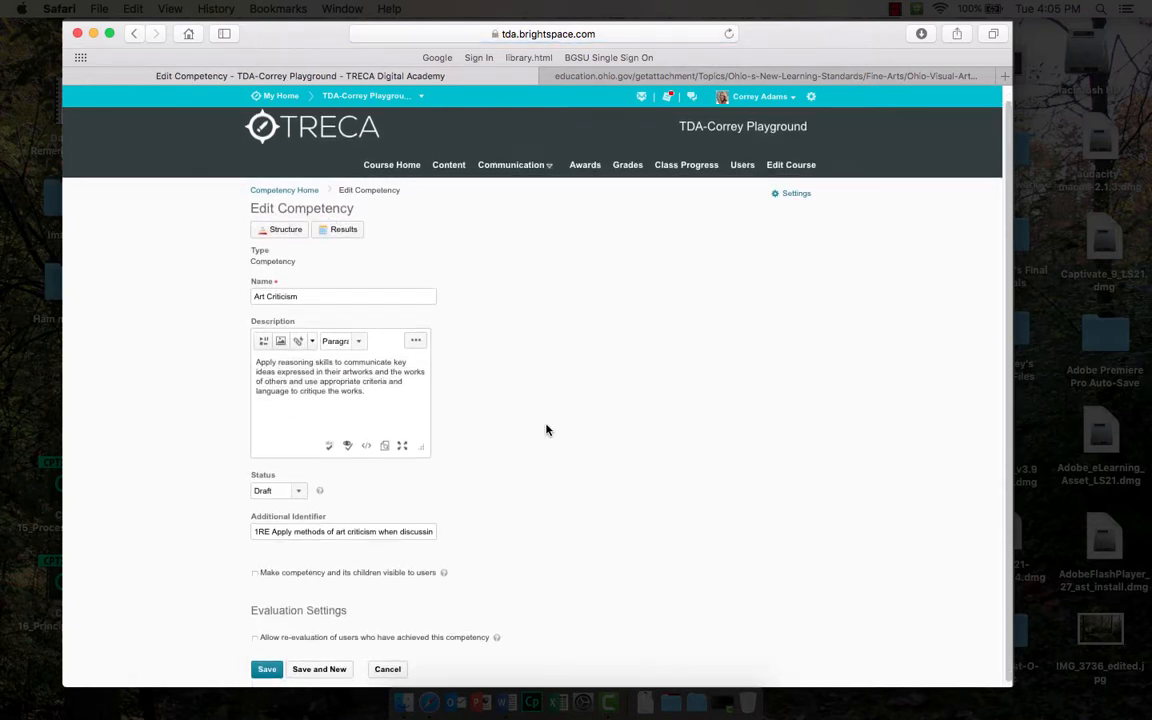
pyautogui.scroll(1, 547, 430)
pyautogui.click(289, 205)
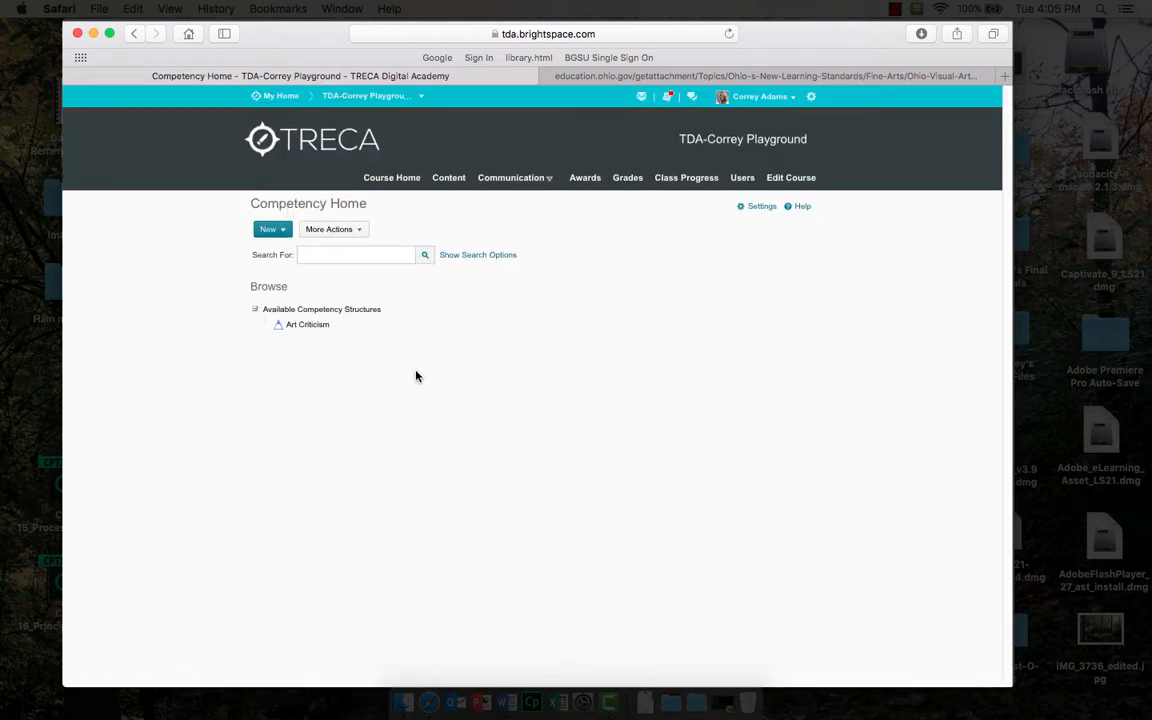
# Create a new learning objective and name it "Description"
pyautogui.click(280, 240)
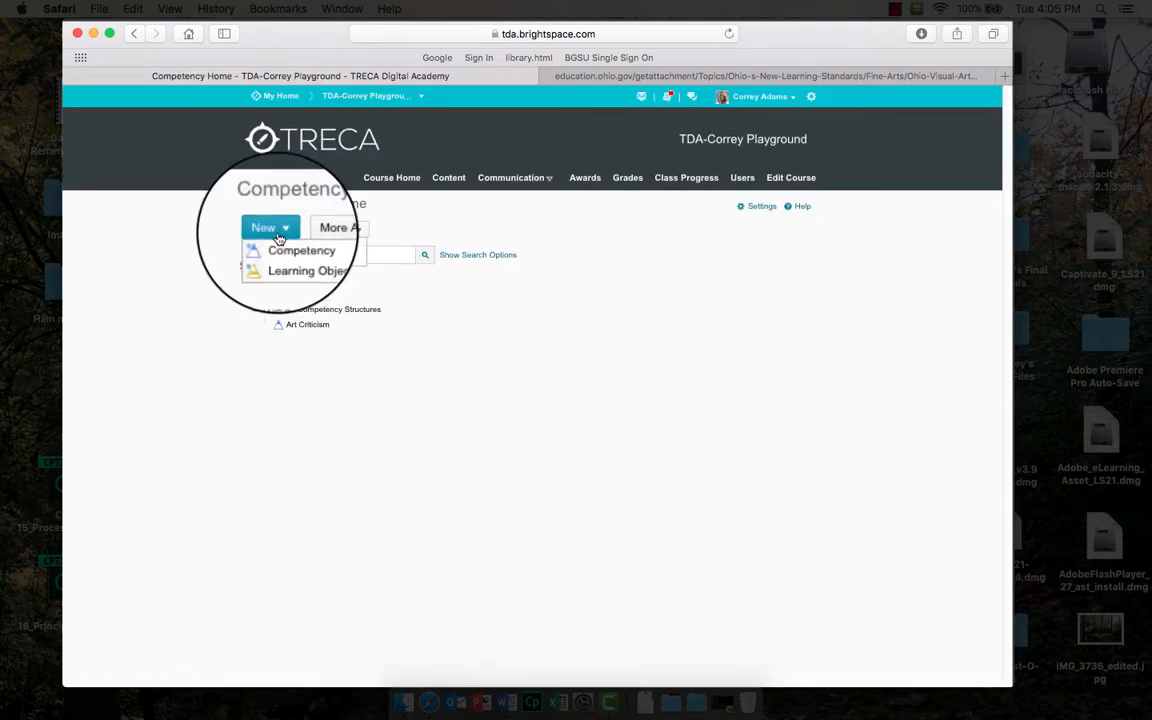
pyautogui.click(455, 309)
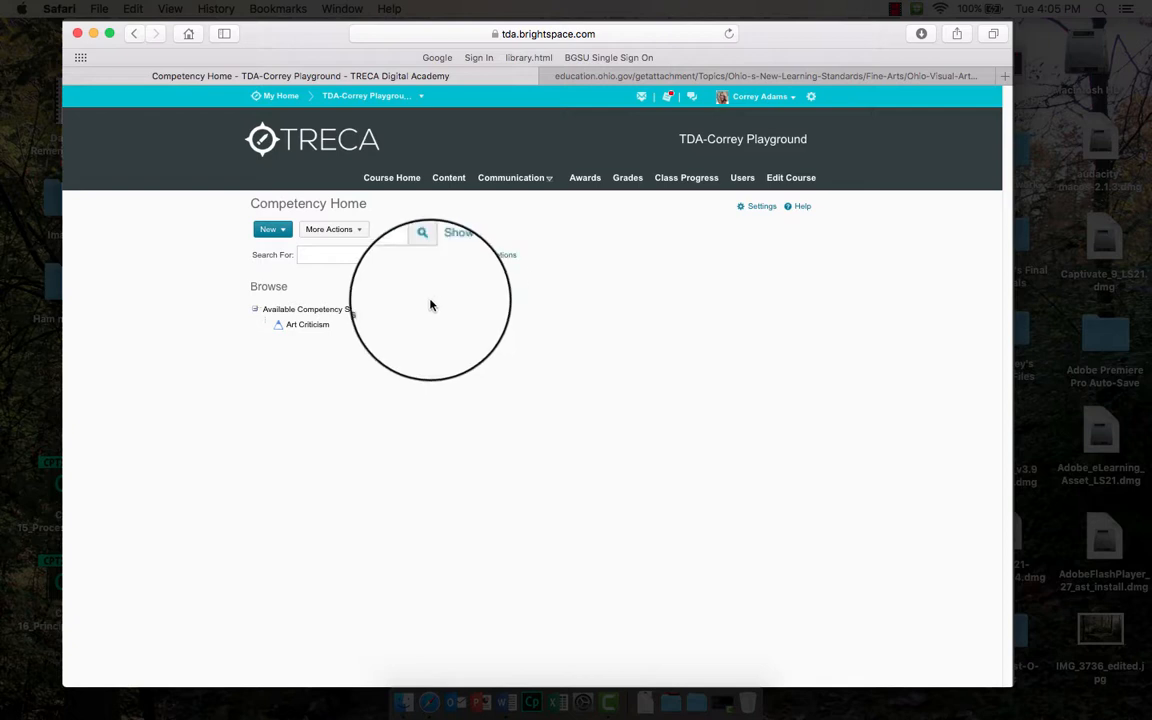
pyautogui.click(262, 220)
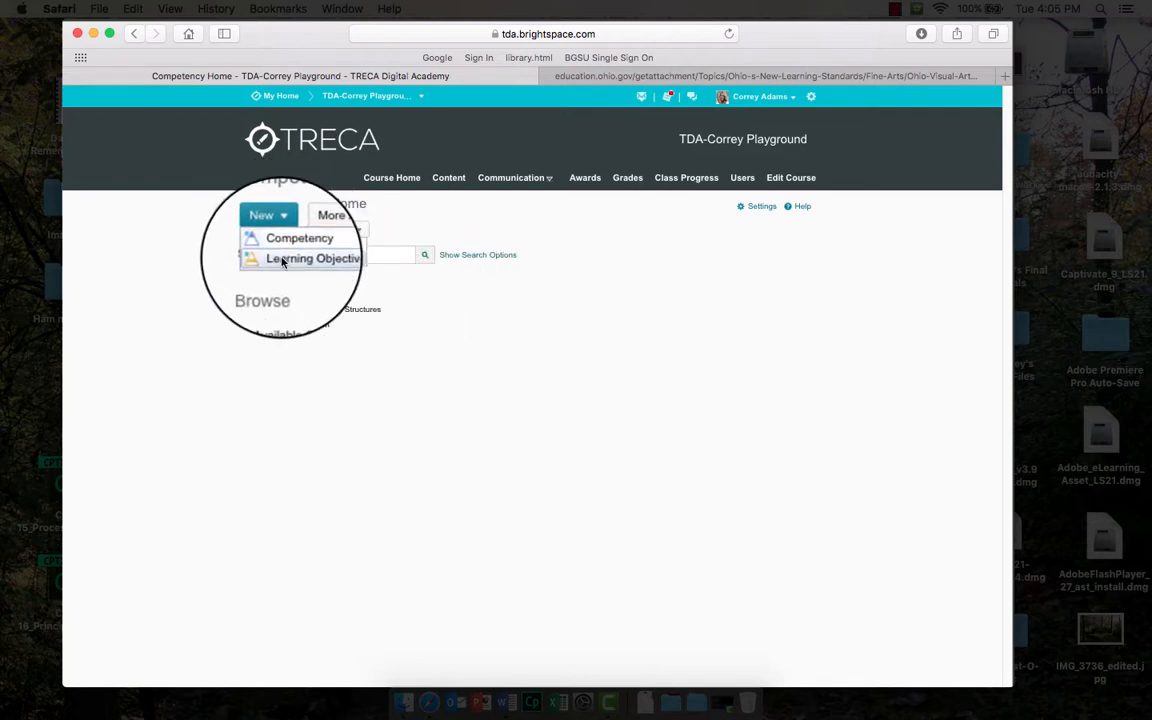
pyautogui.click(283, 260)
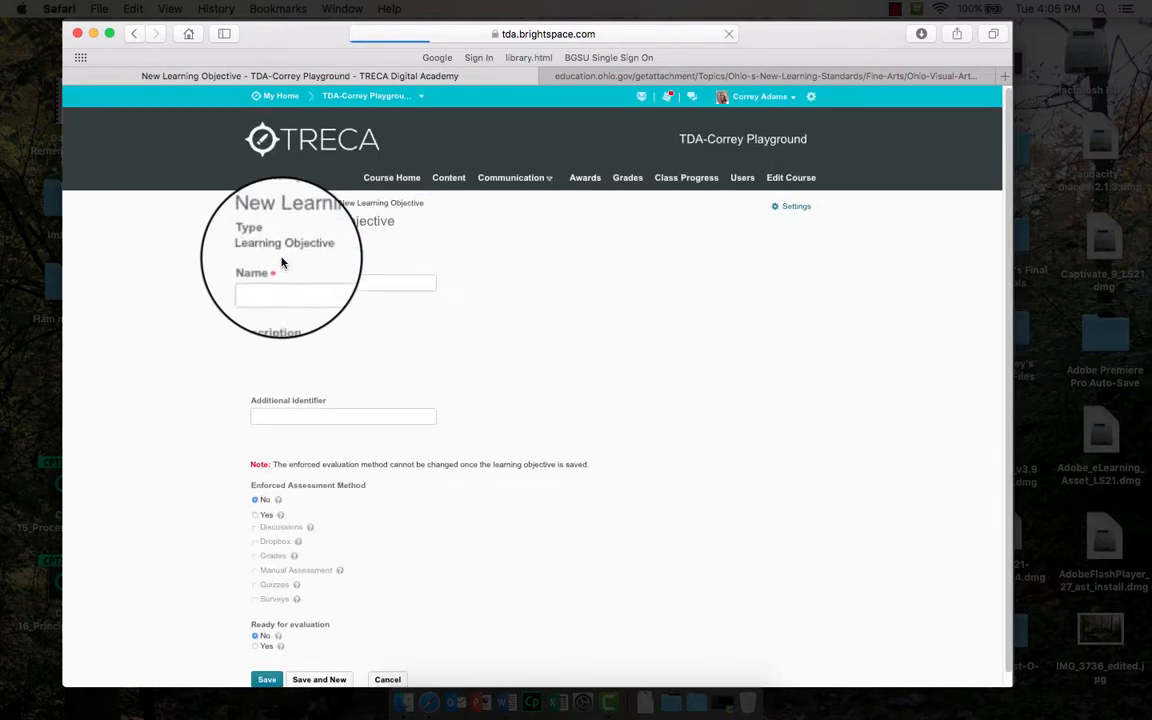
pyautogui.click(412, 282)
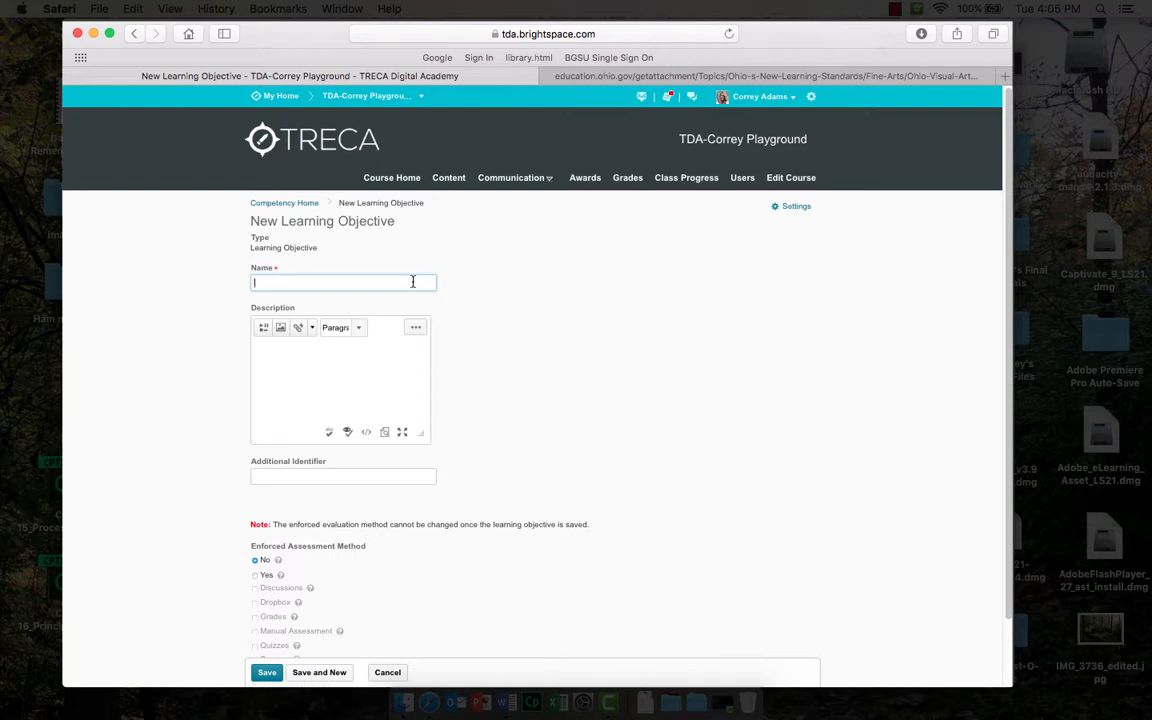
pyautogui.write('Description')
# Copy the objective's description, "Describes clearly in writing exactly what is seen in a work of art…", from the Competency Basics_Tutorial Word document into the description
pyautogui.click(339, 365)
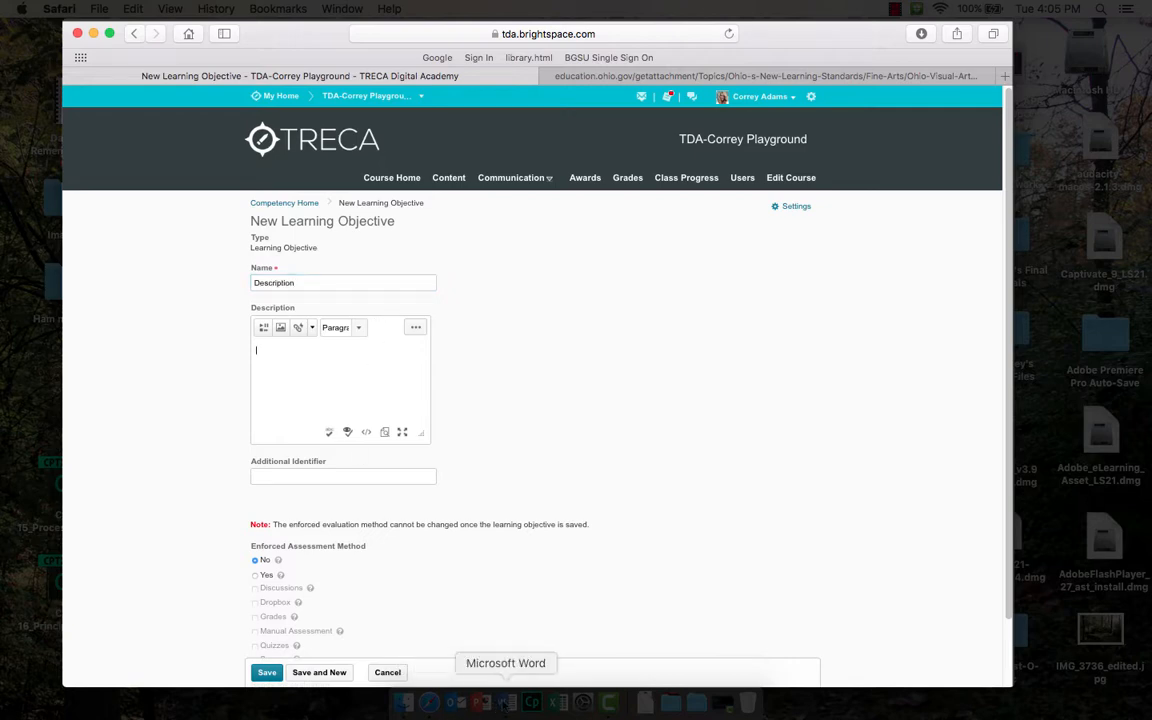
pyautogui.click(505, 702)
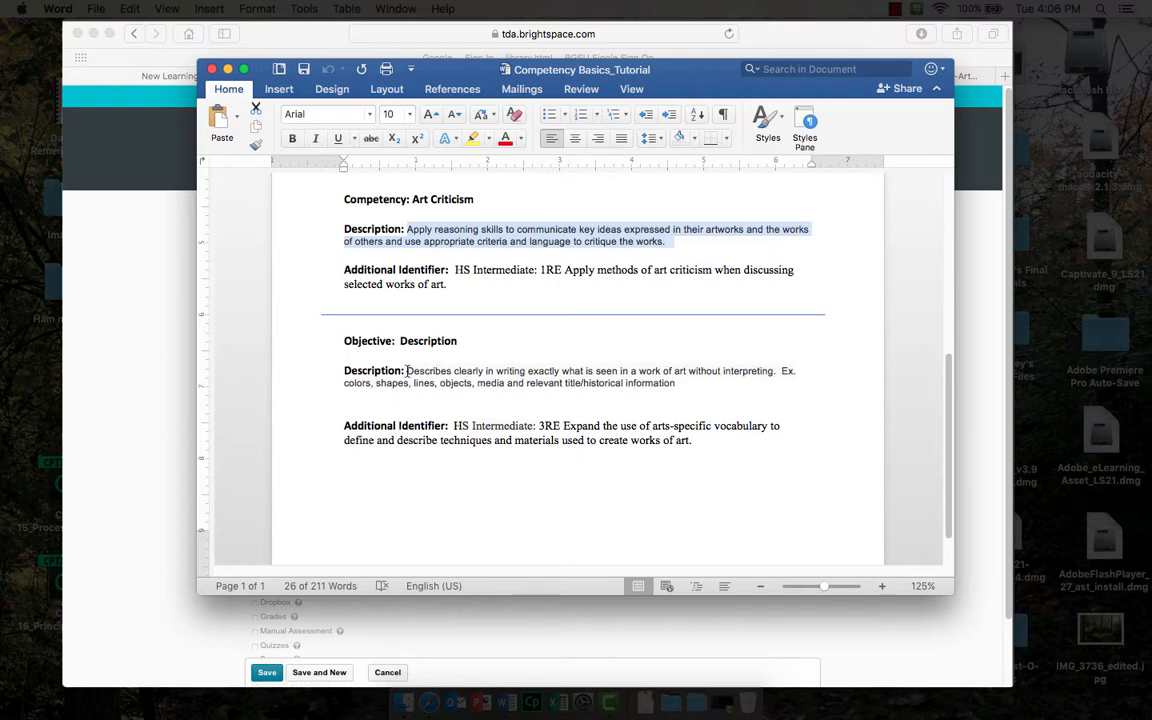
pyautogui.moveTo(406, 371); pyautogui.dragTo(686, 389)
pyautogui.press('super+c')
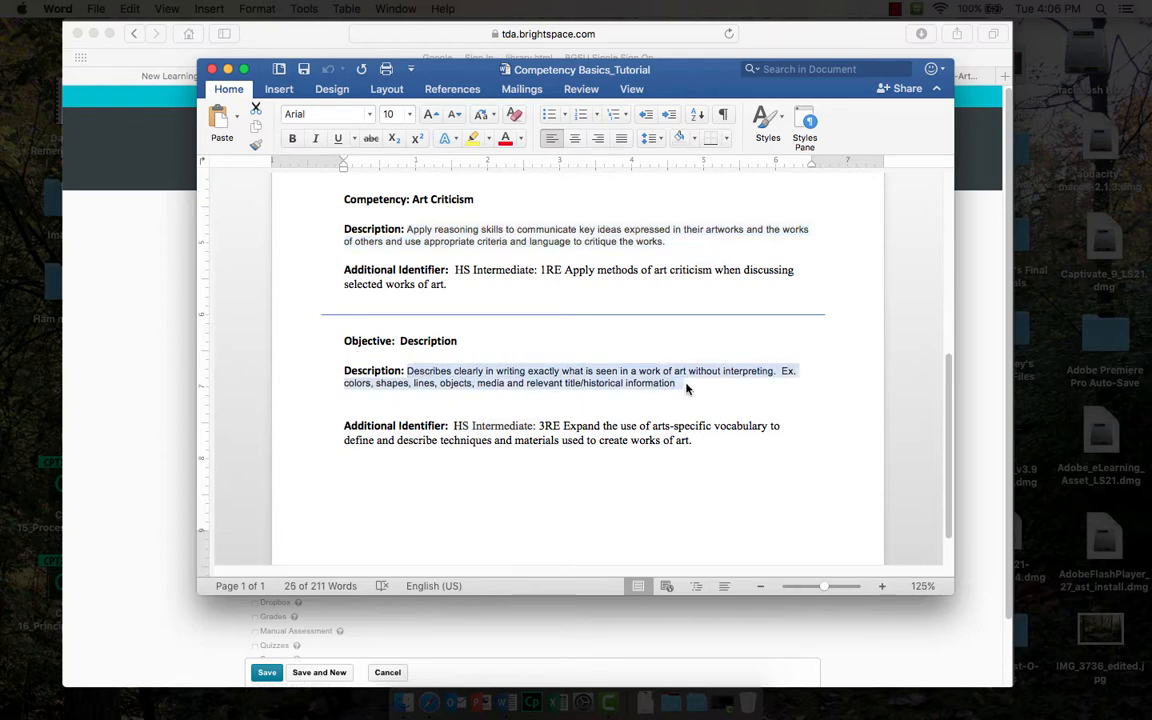
pyautogui.click(116, 357)
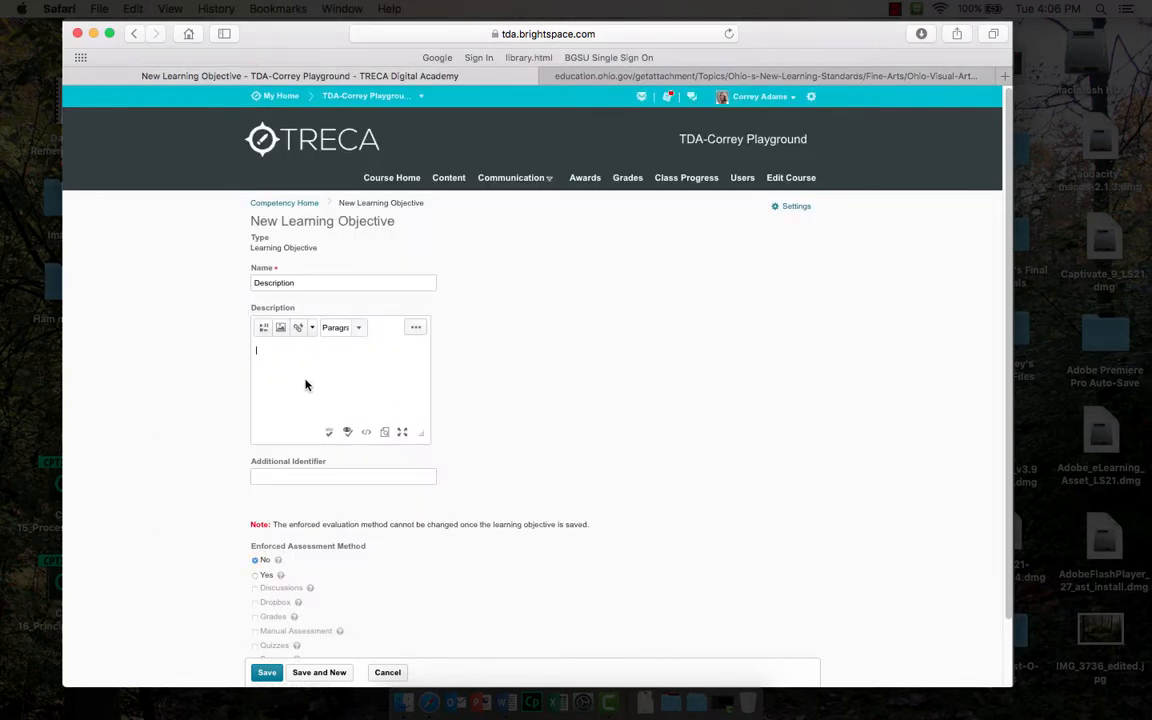
pyautogui.press('super+v')
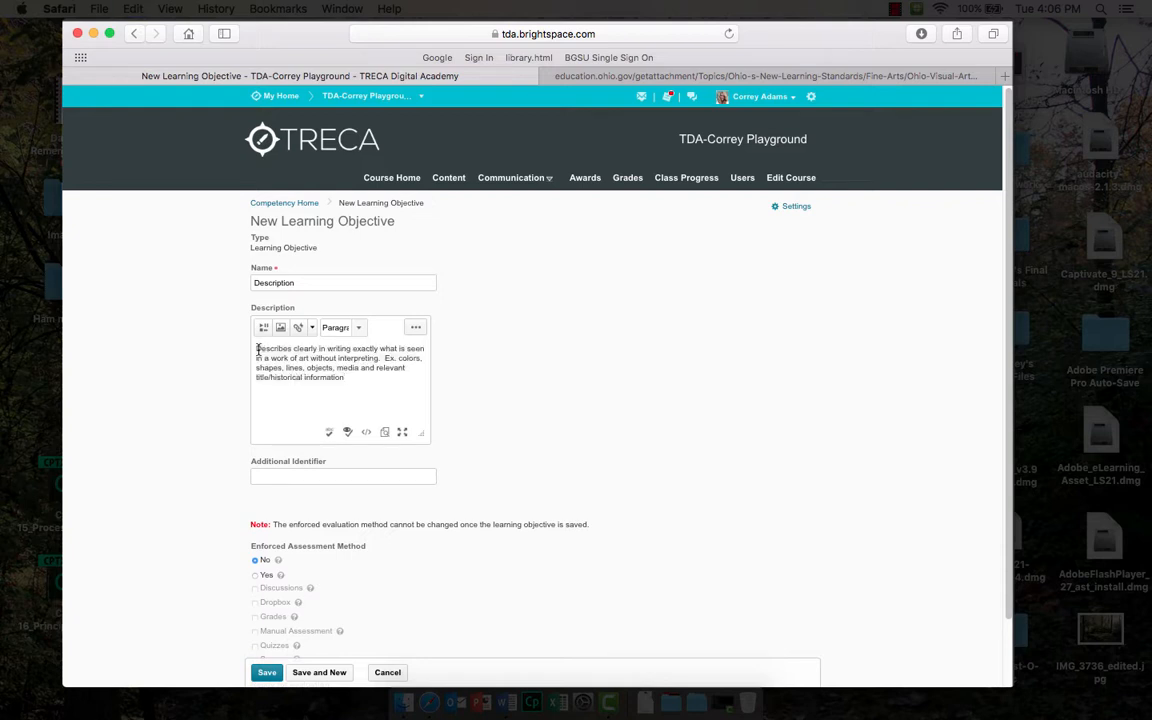
pyautogui.moveTo(258, 349); pyautogui.dragTo(291, 348)
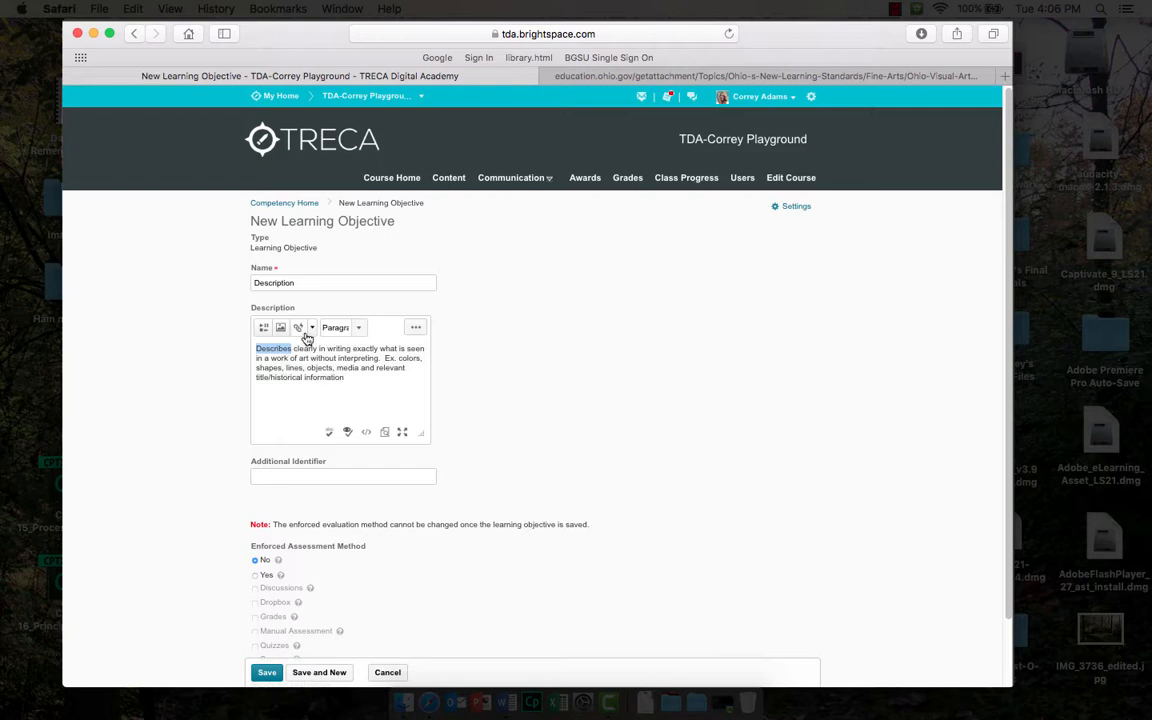
pyautogui.click(386, 360)
# Copy HS Intermediate standard 3RE, "Expand the use of arts-specific vocabulary…", from the Ohio visual art standards into the objective's additional identifier
pyautogui.scroll(-1, 389, 432)
pyautogui.scroll(-2, 389, 432)
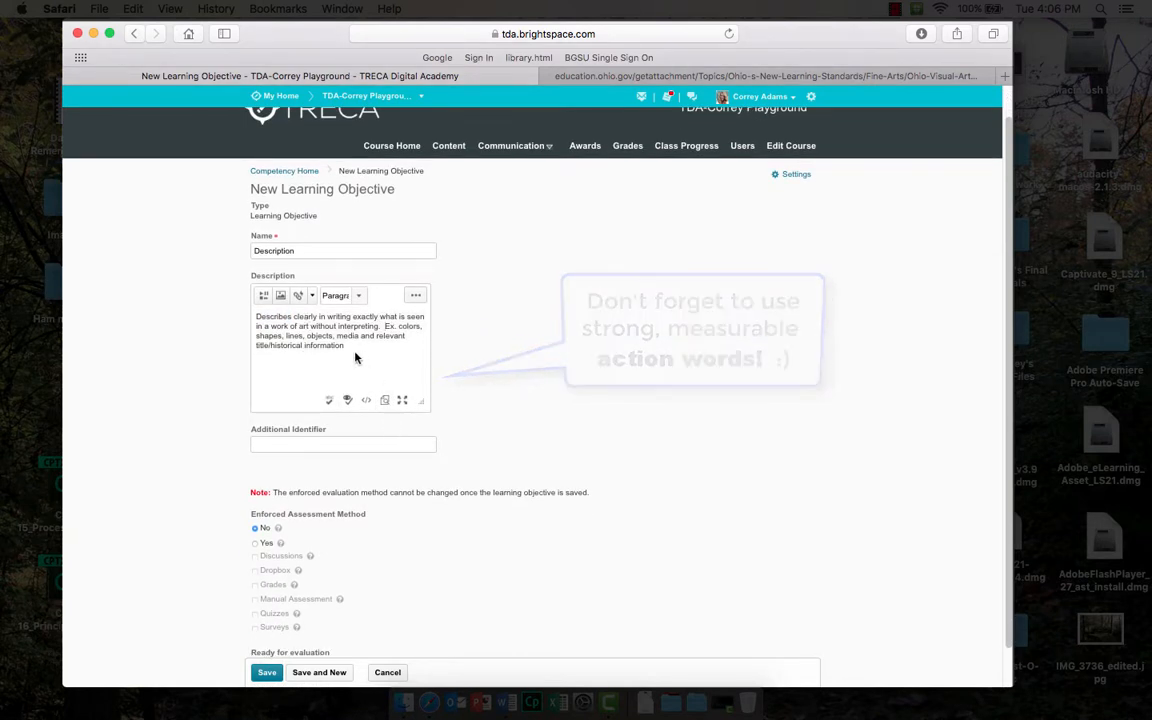
pyautogui.click(350, 443)
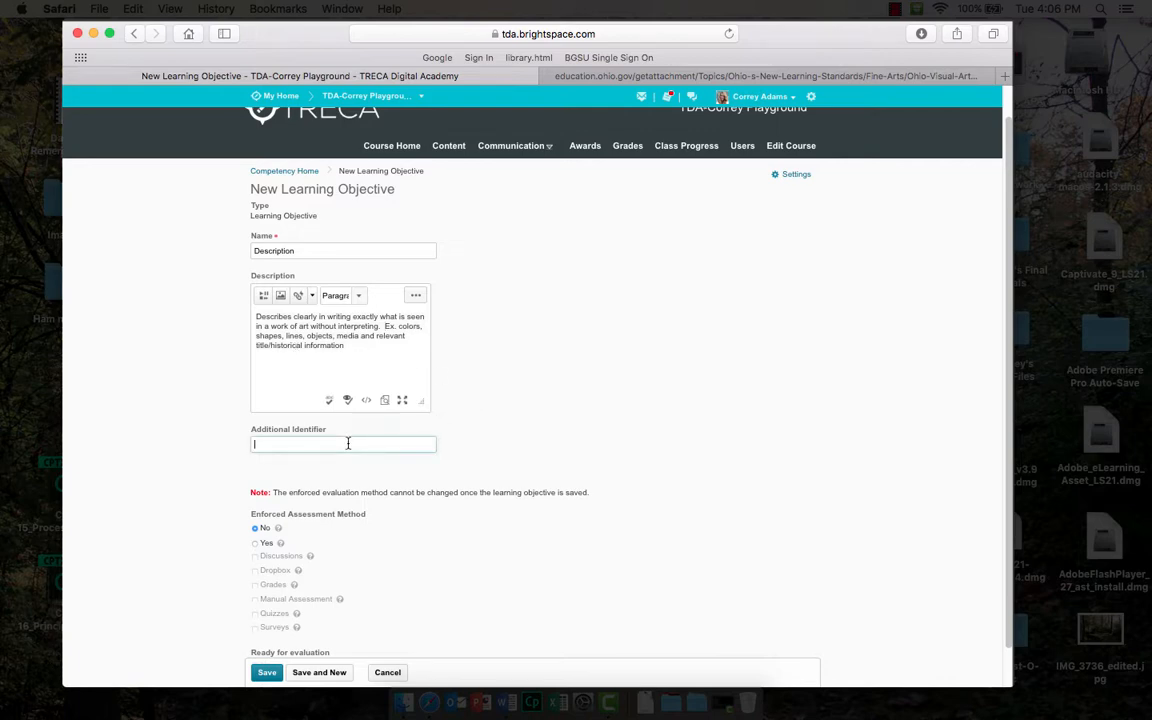
pyautogui.click(627, 79)
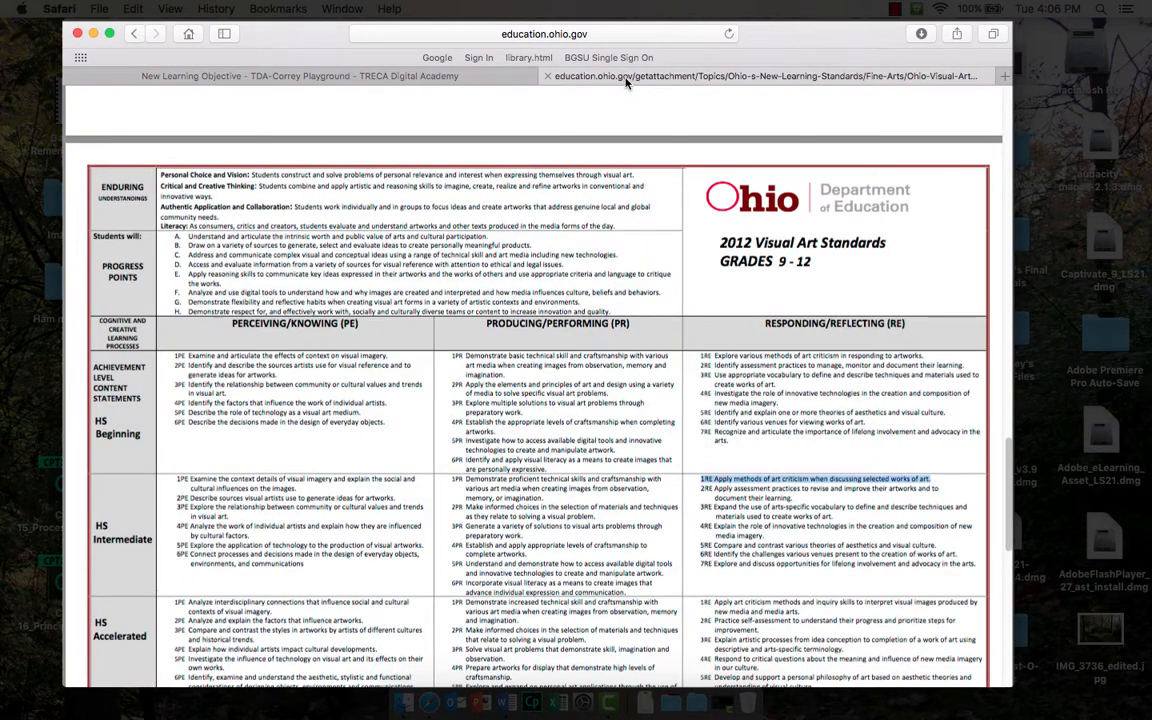
pyautogui.click(703, 510)
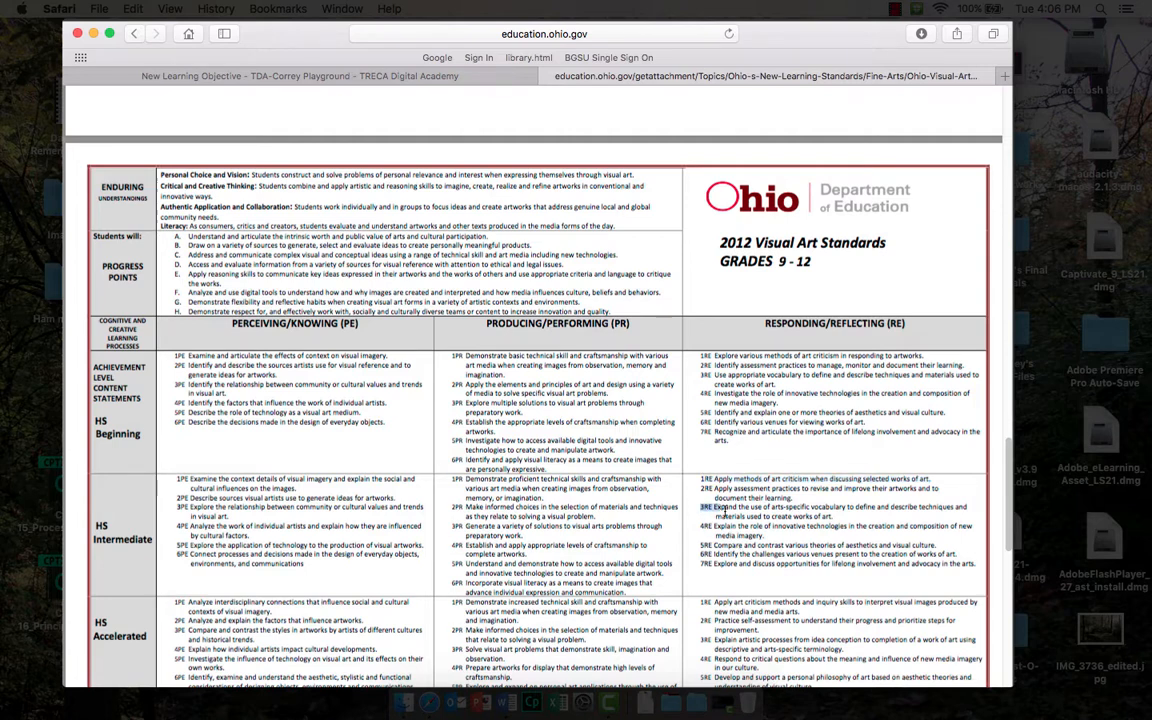
pyautogui.moveTo(703, 510); pyautogui.dragTo(838, 517)
pyautogui.press('super+c')
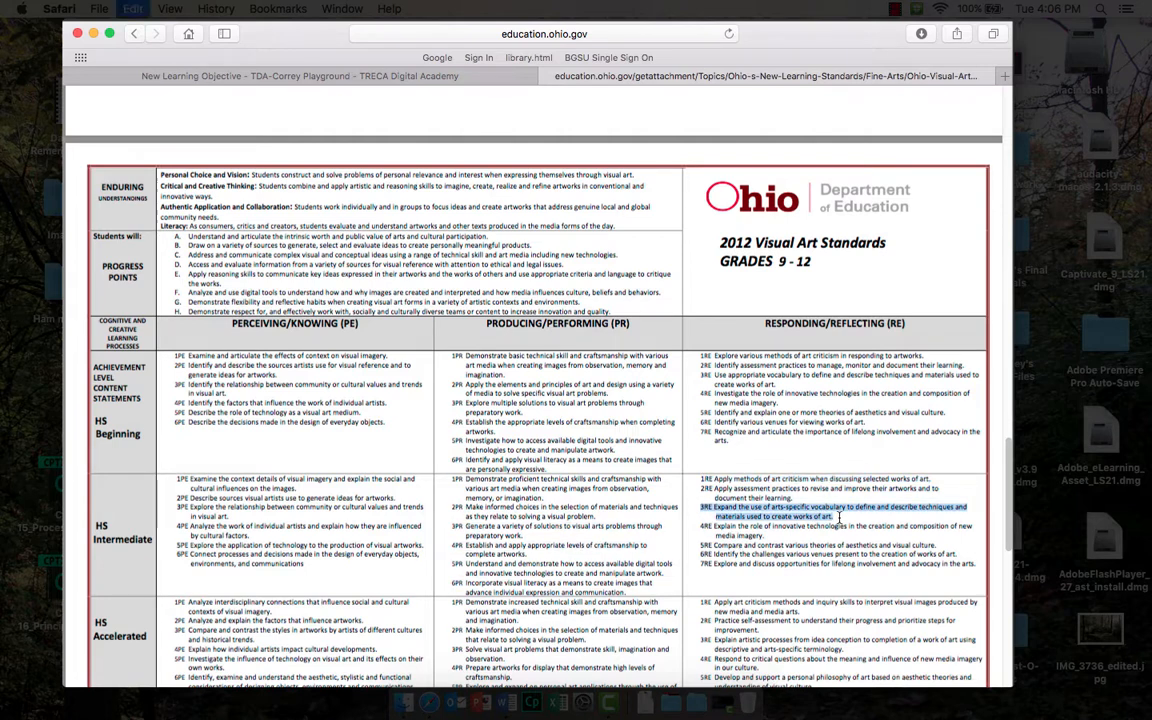
pyautogui.click(342, 76)
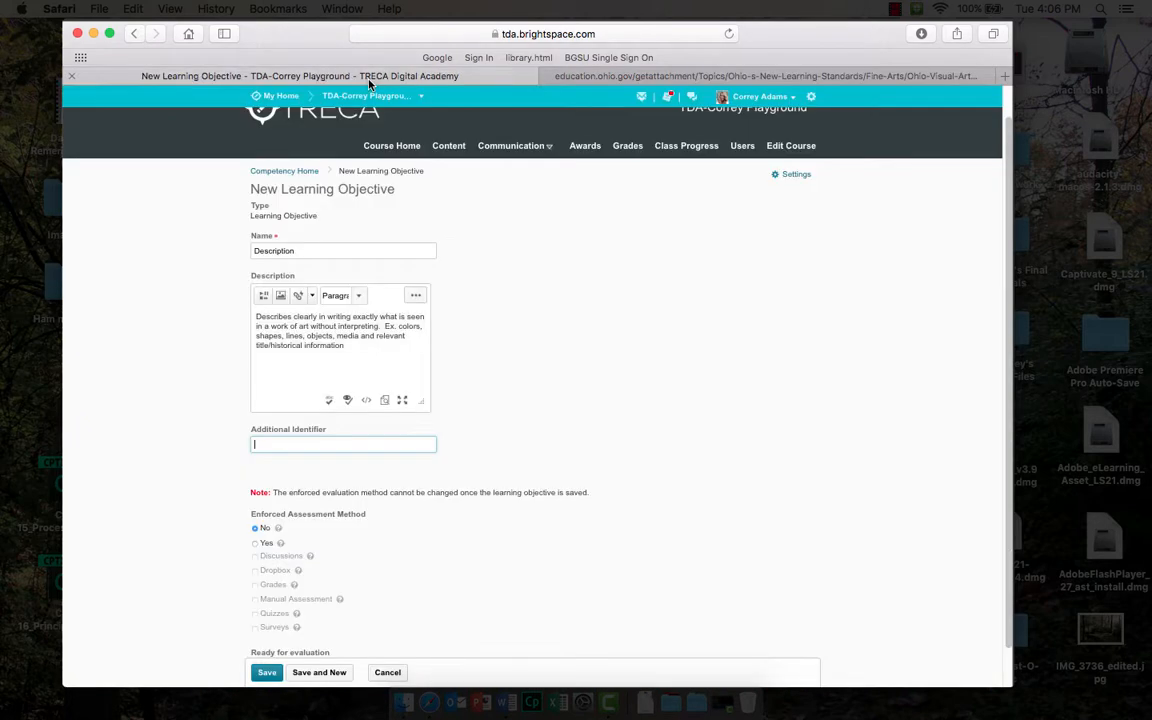
pyautogui.press('super+v')
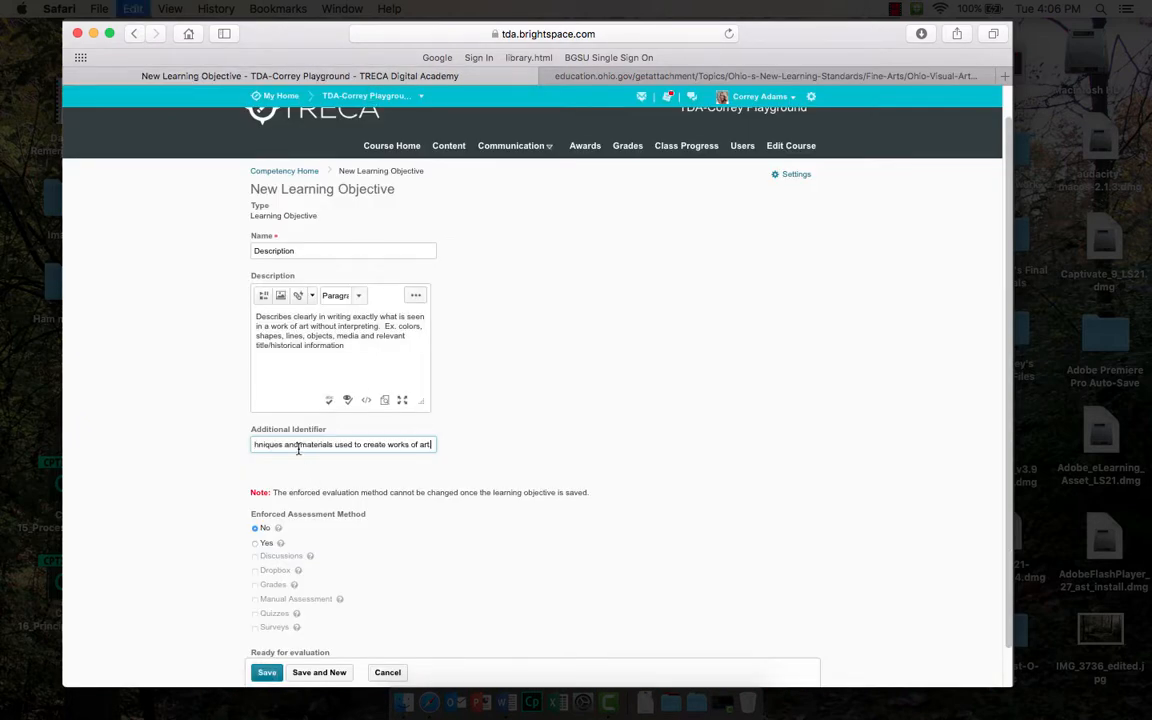
# Try enforcing Dropbox as the objective's assessment method, and return the enforced assessment method to No
pyautogui.scroll(-1, 484, 508)
pyautogui.scroll(-1, 485, 512)
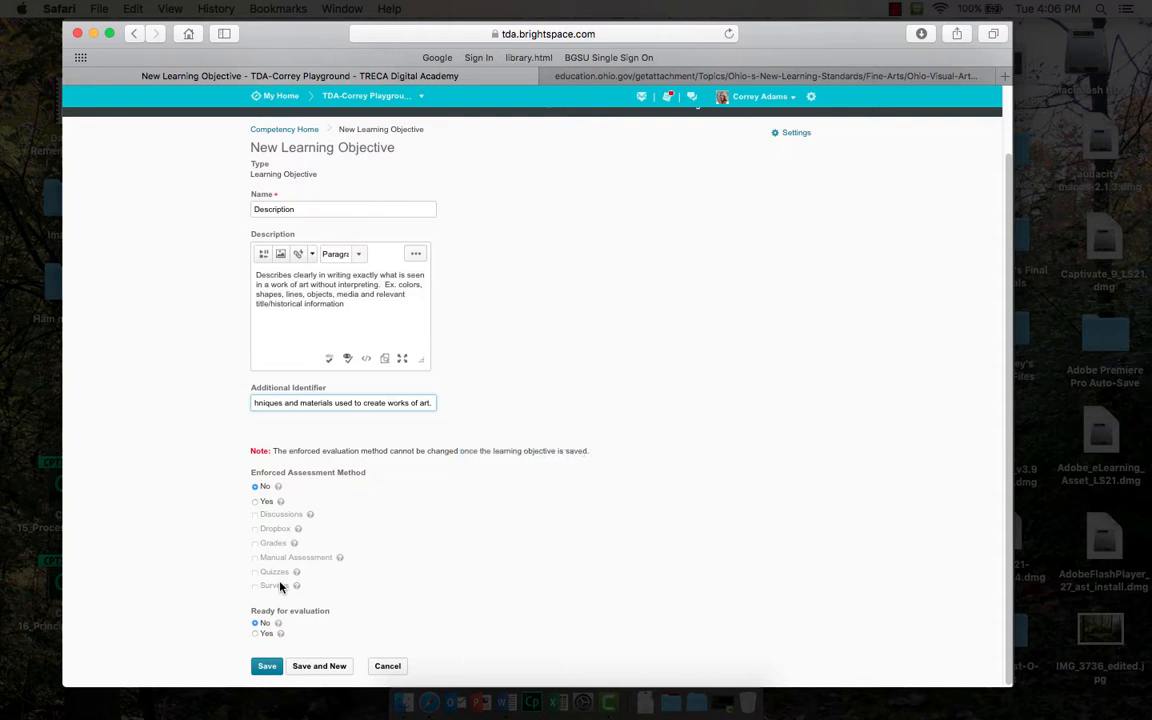
pyautogui.click(254, 502)
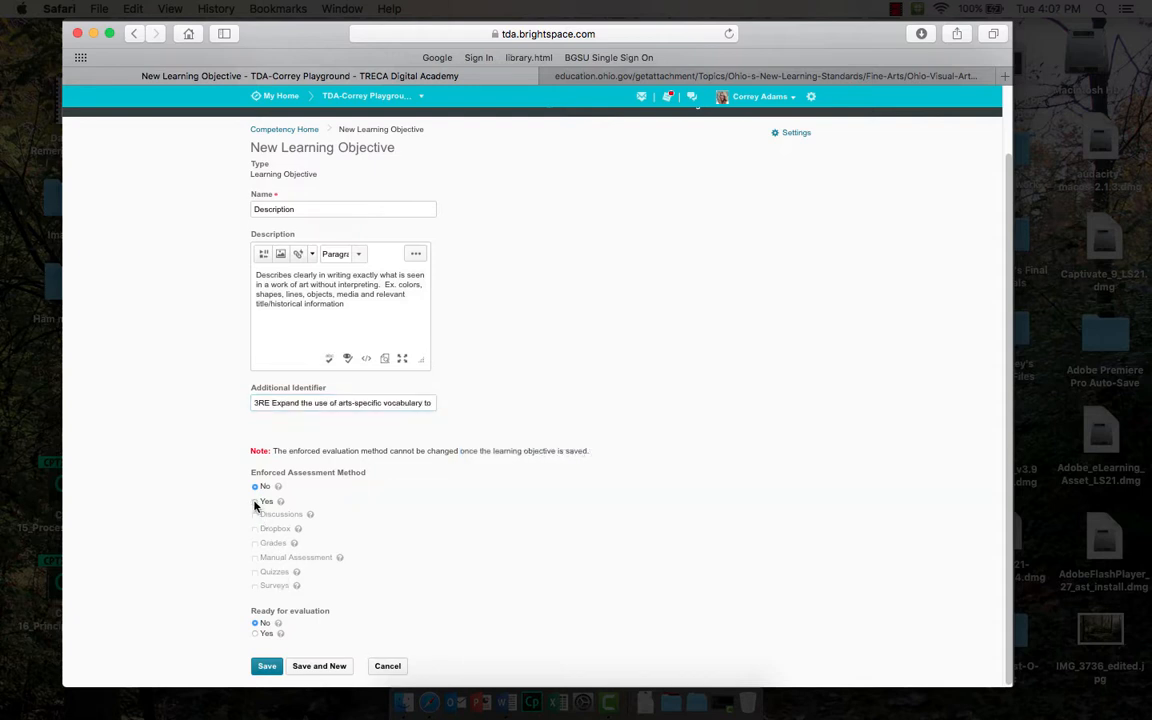
pyautogui.click(255, 529)
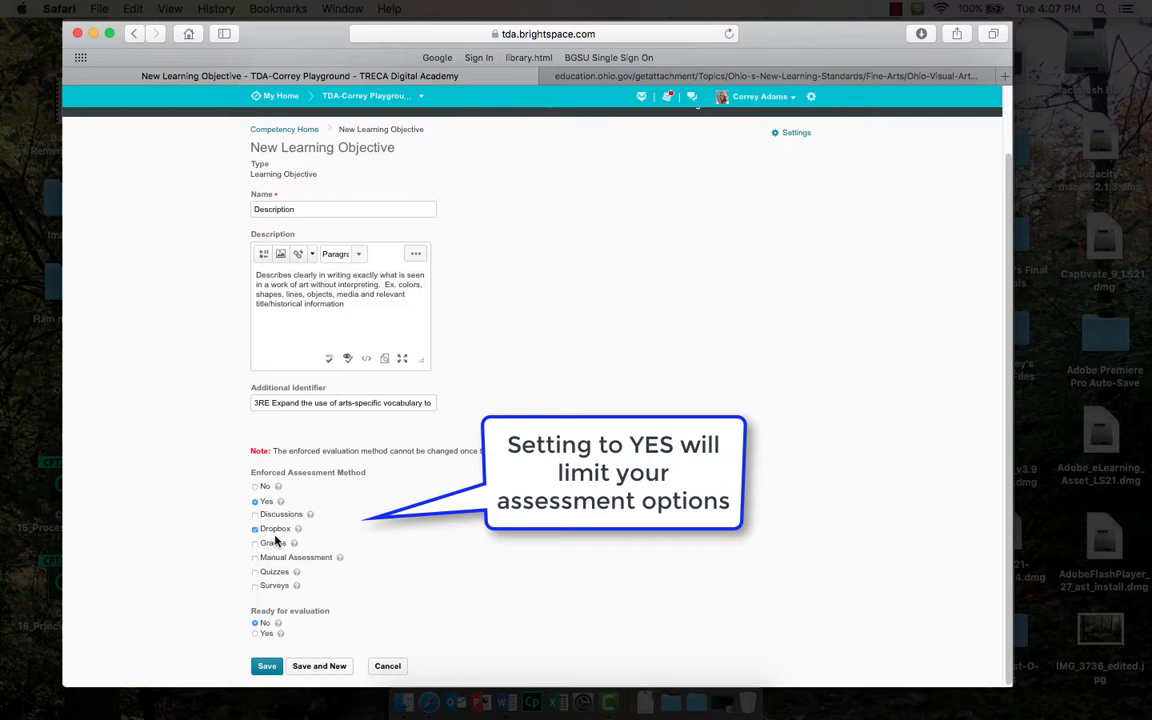
pyautogui.click(257, 487)
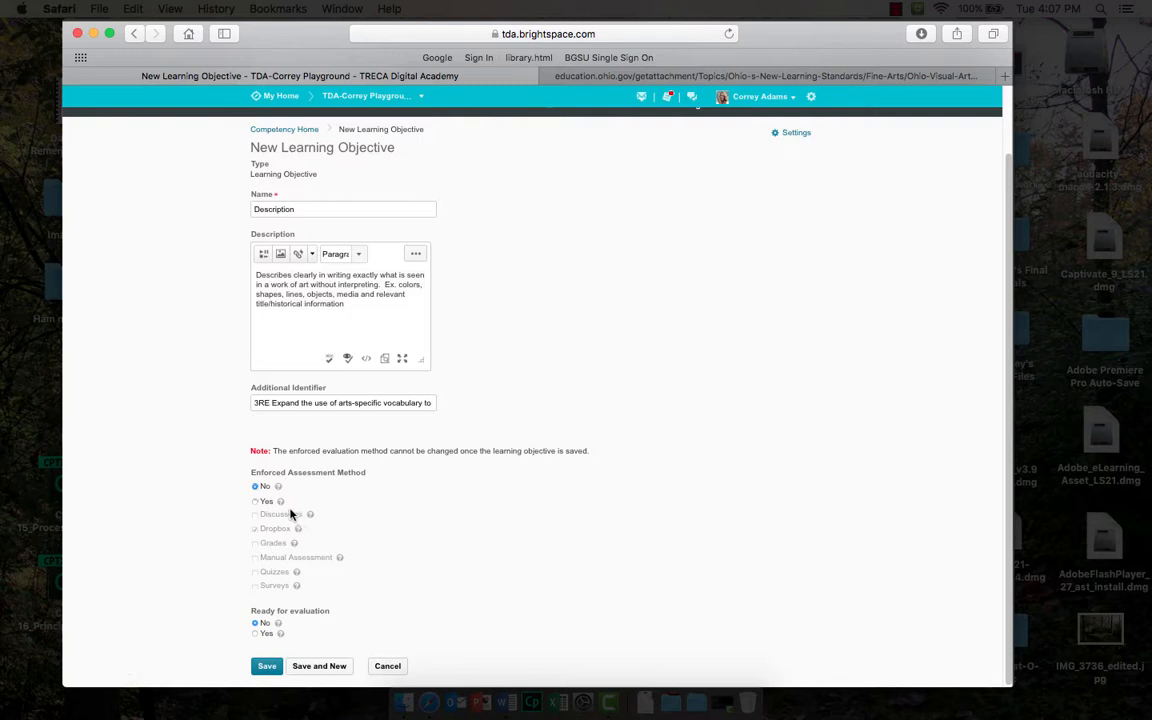
pyautogui.click(256, 501)
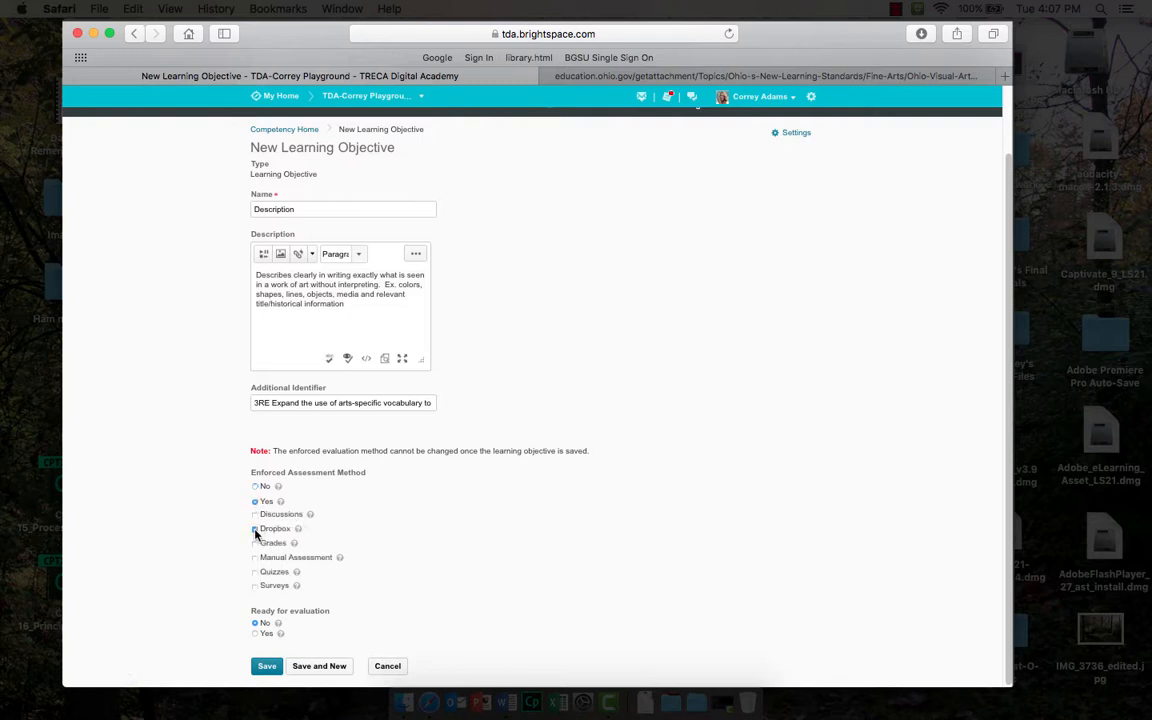
pyautogui.click(256, 487)
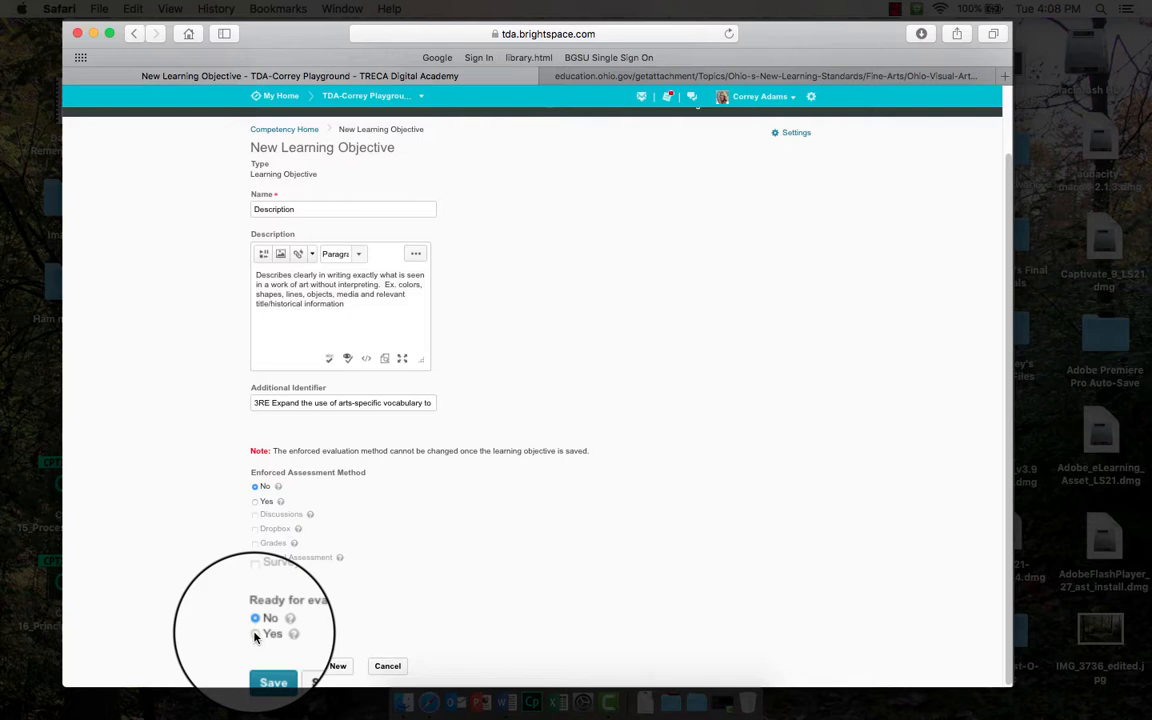
# Save the Description learning objective with Ready for evaluation set to No, and expand the independent learning objectives in the competency overview
pyautogui.click(255, 635)
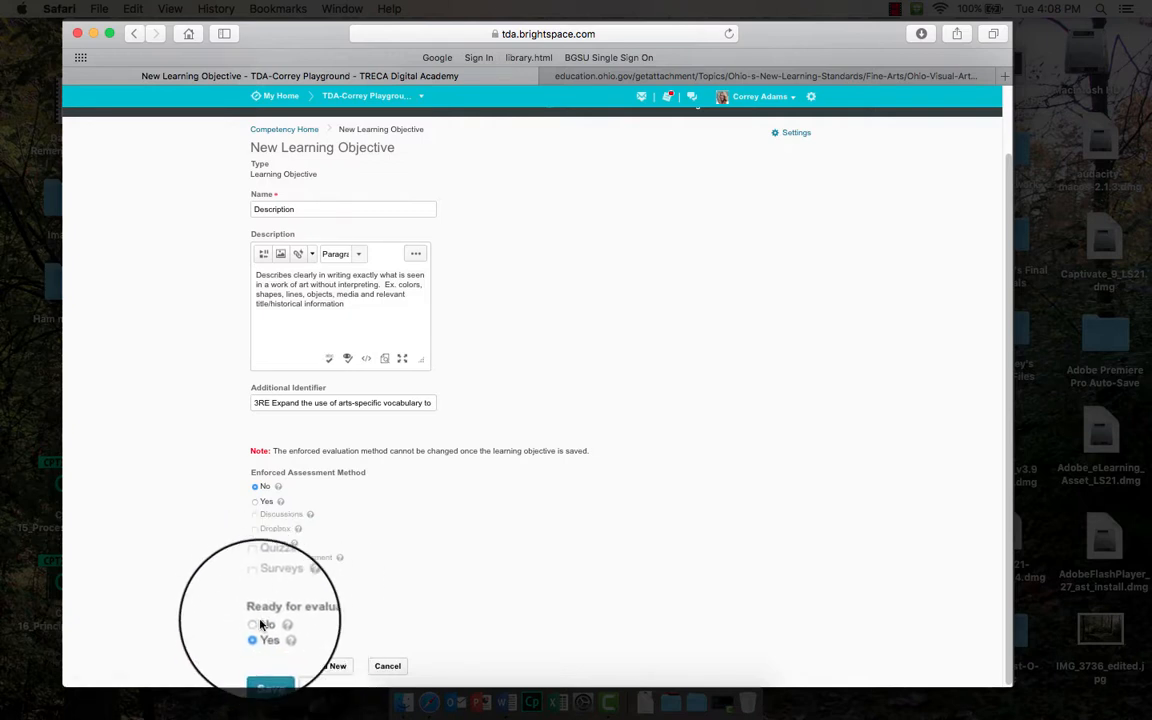
pyautogui.click(256, 624)
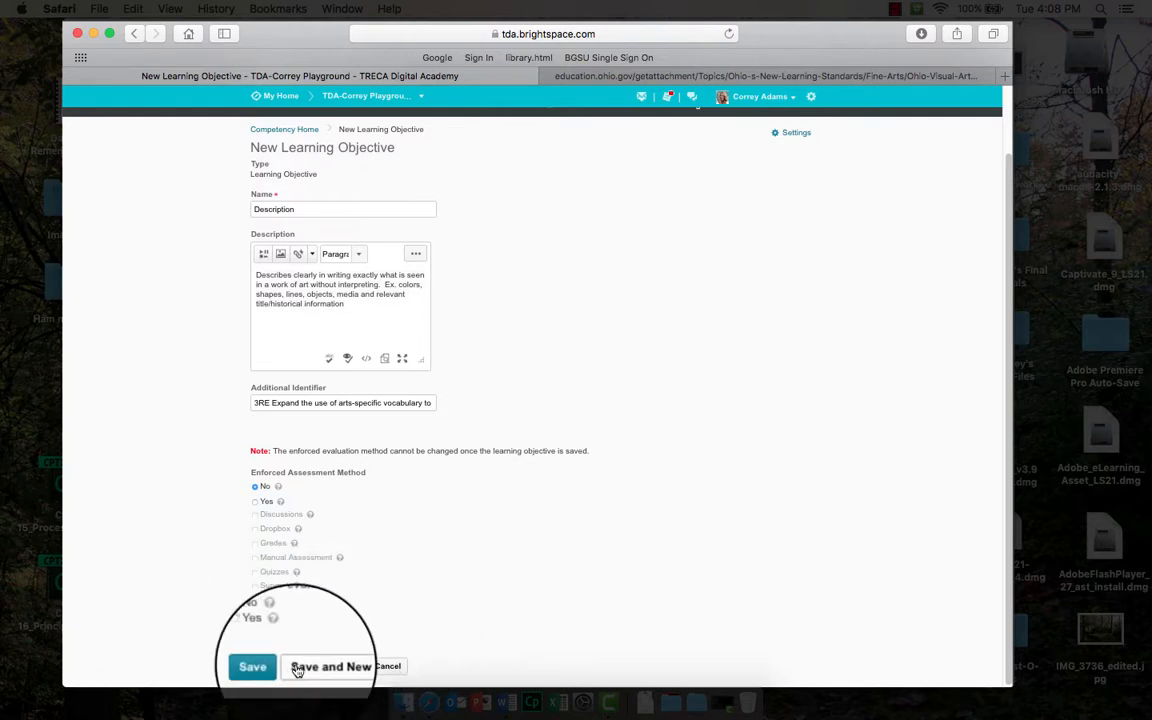
pyautogui.click(265, 667)
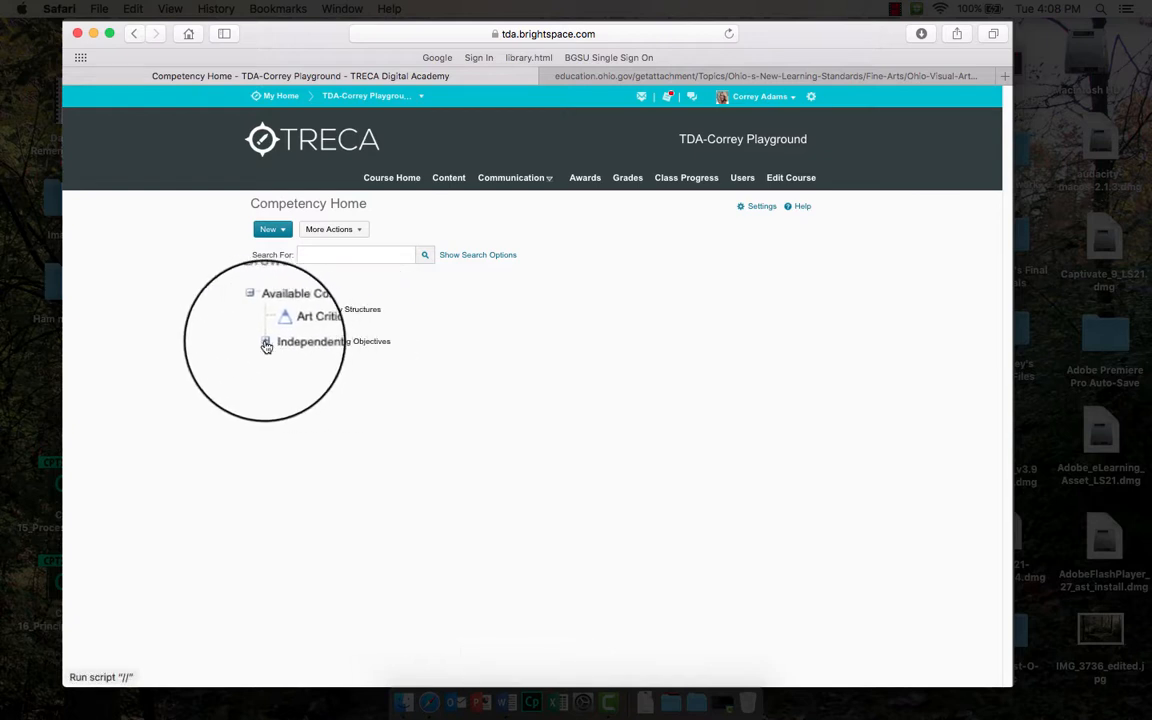
pyautogui.click(265, 344)
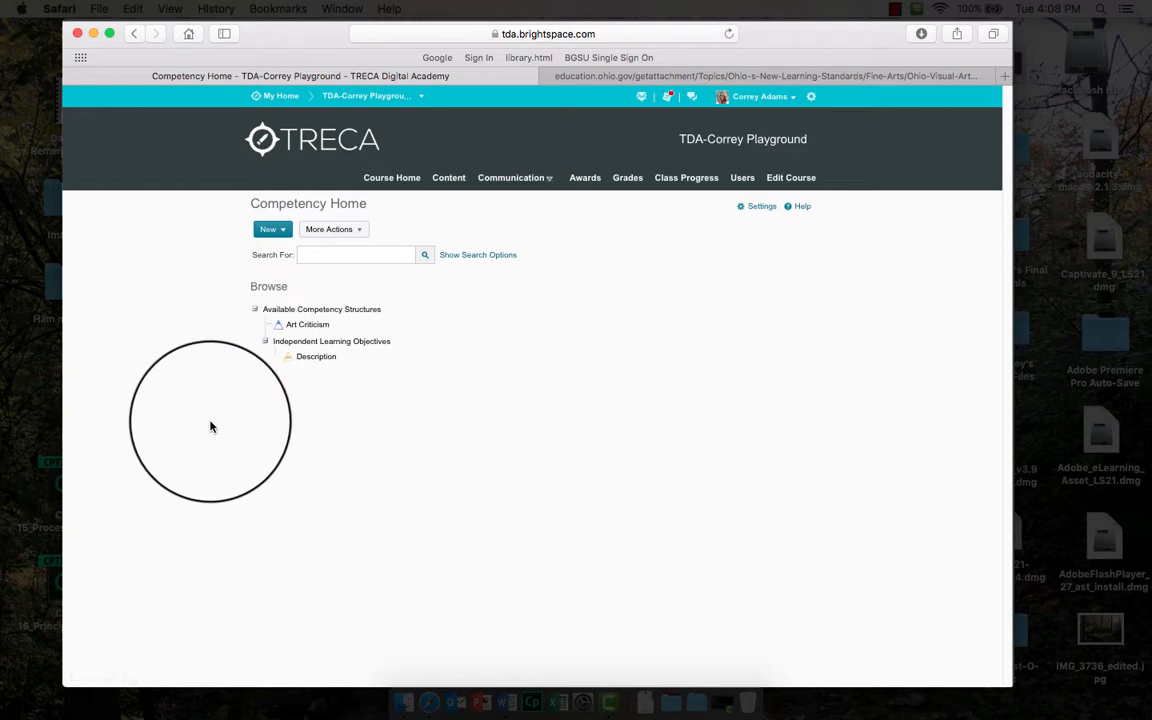
# Edit the Art Criticism competency's structure to add the existing Description learning objective as its child
pyautogui.click(303, 328)
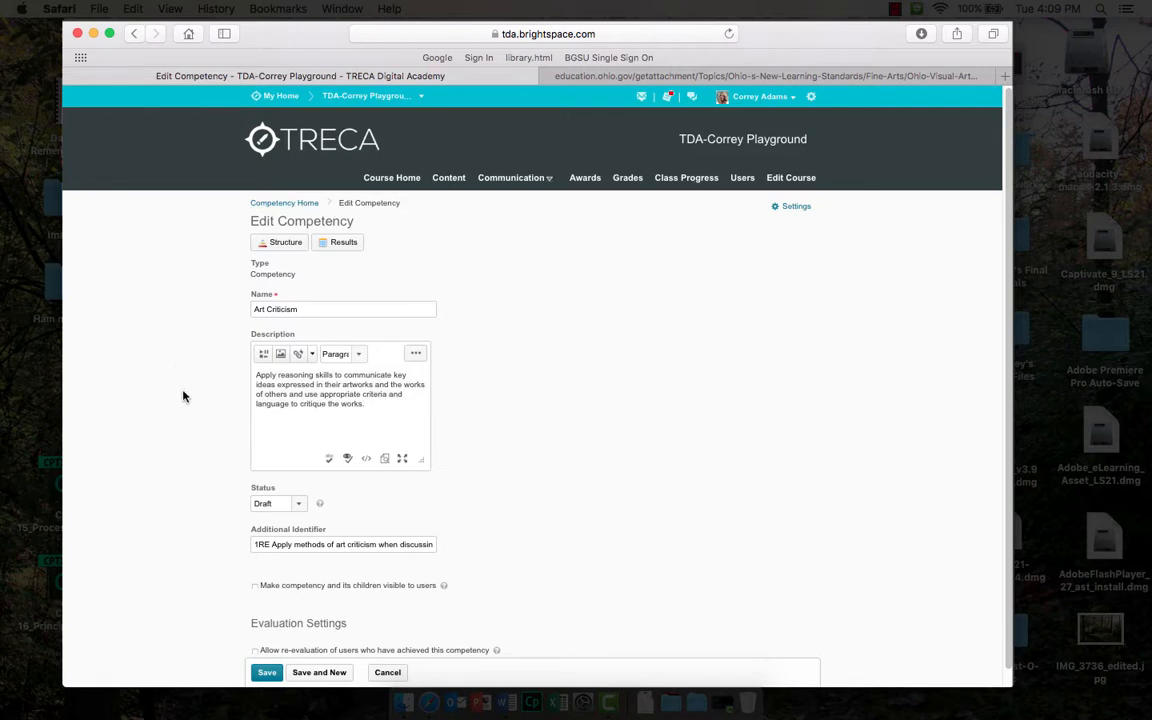
pyautogui.click(283, 248)
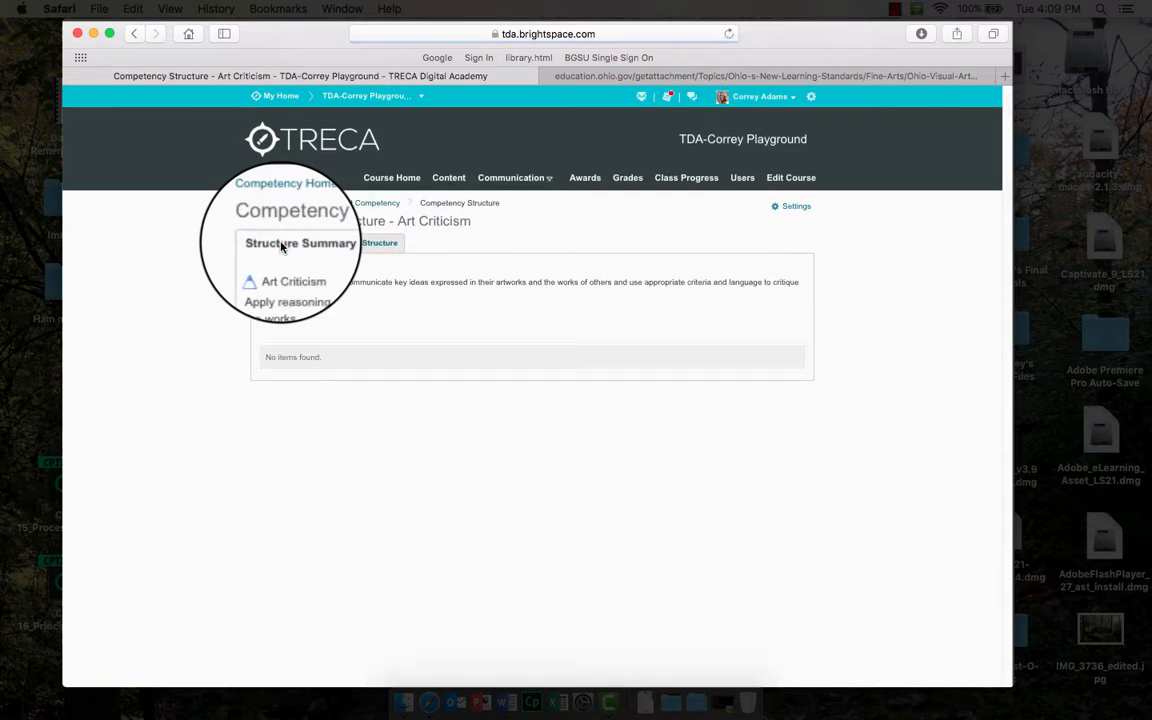
pyautogui.click(378, 246)
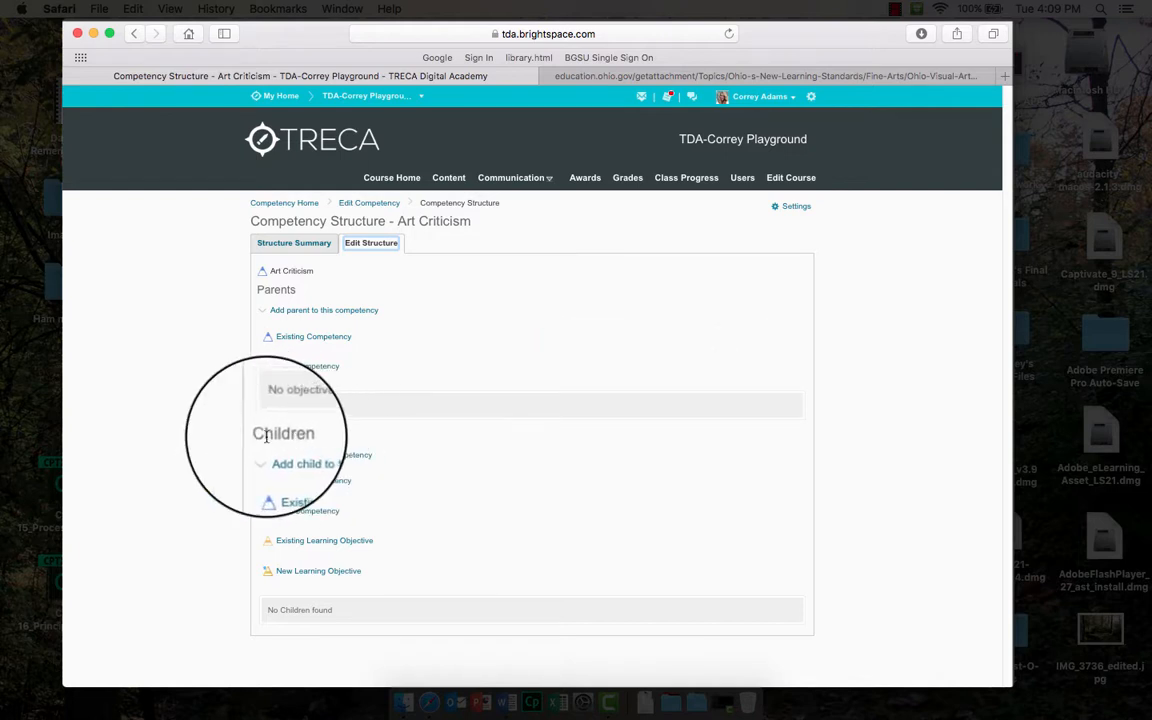
pyautogui.click(300, 547)
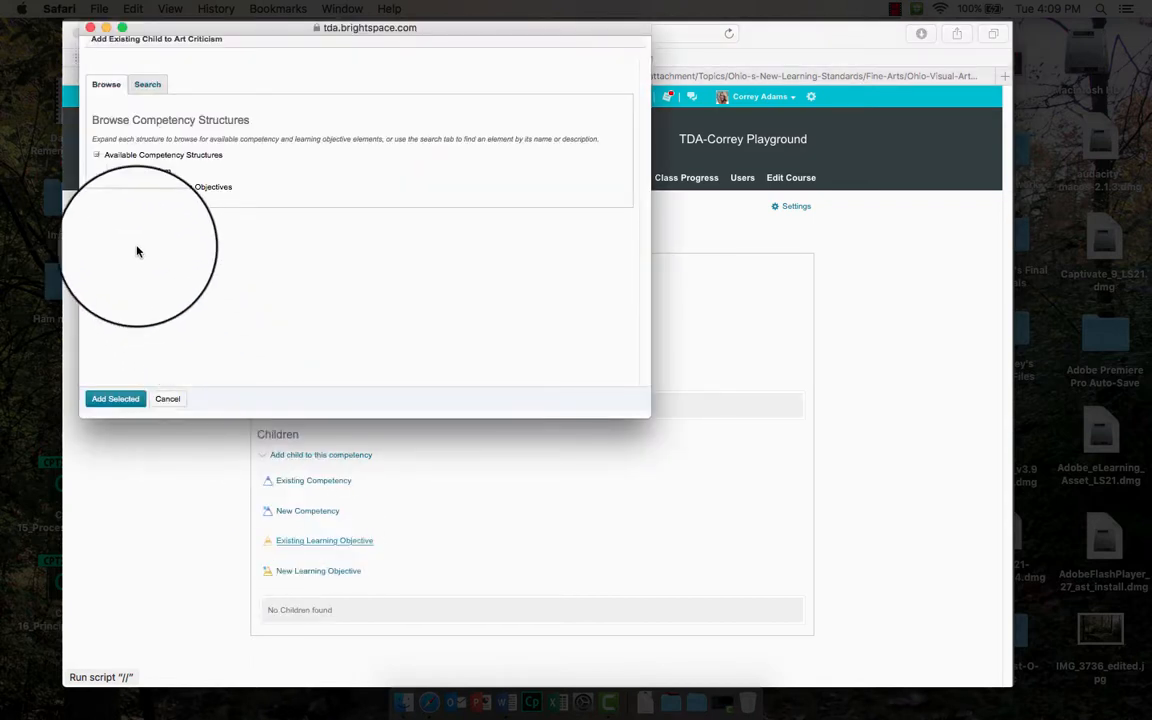
pyautogui.click(108, 190)
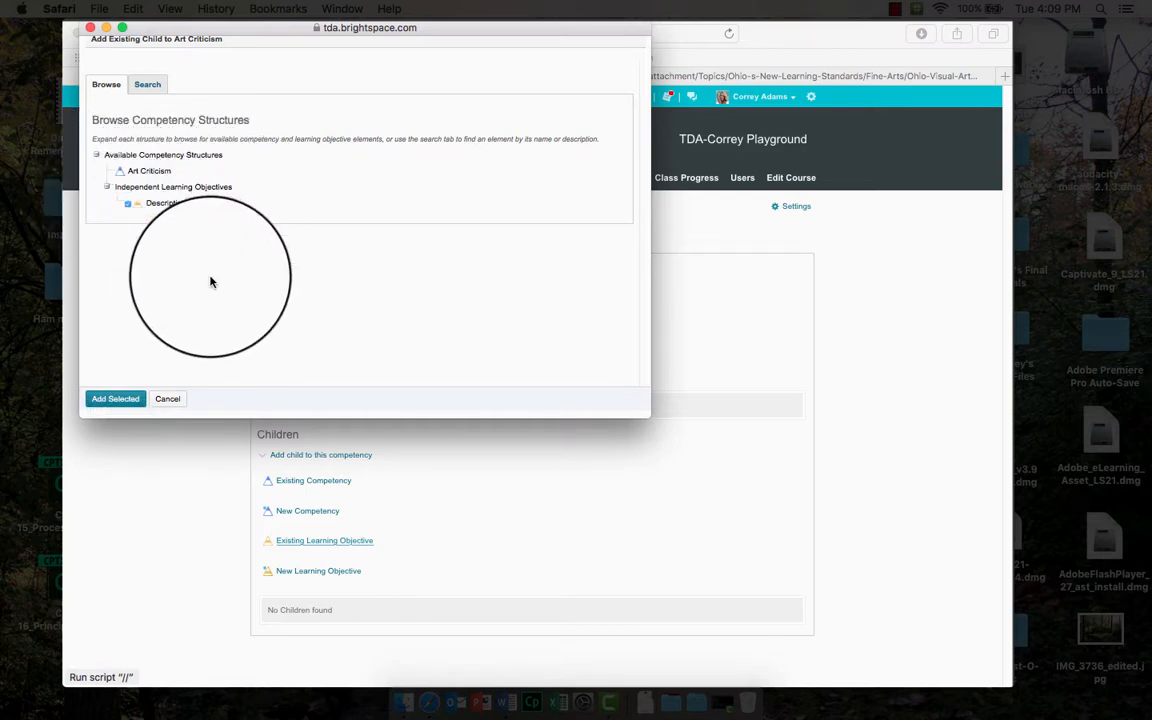
pyautogui.click(127, 204)
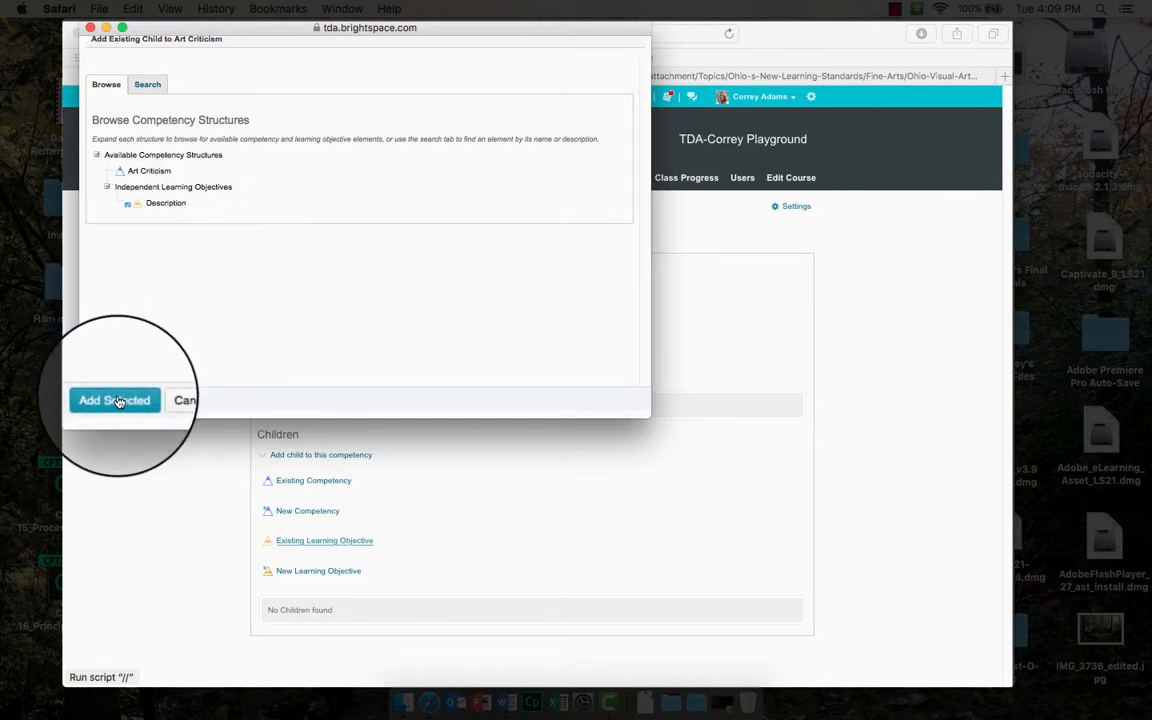
pyautogui.click(117, 401)
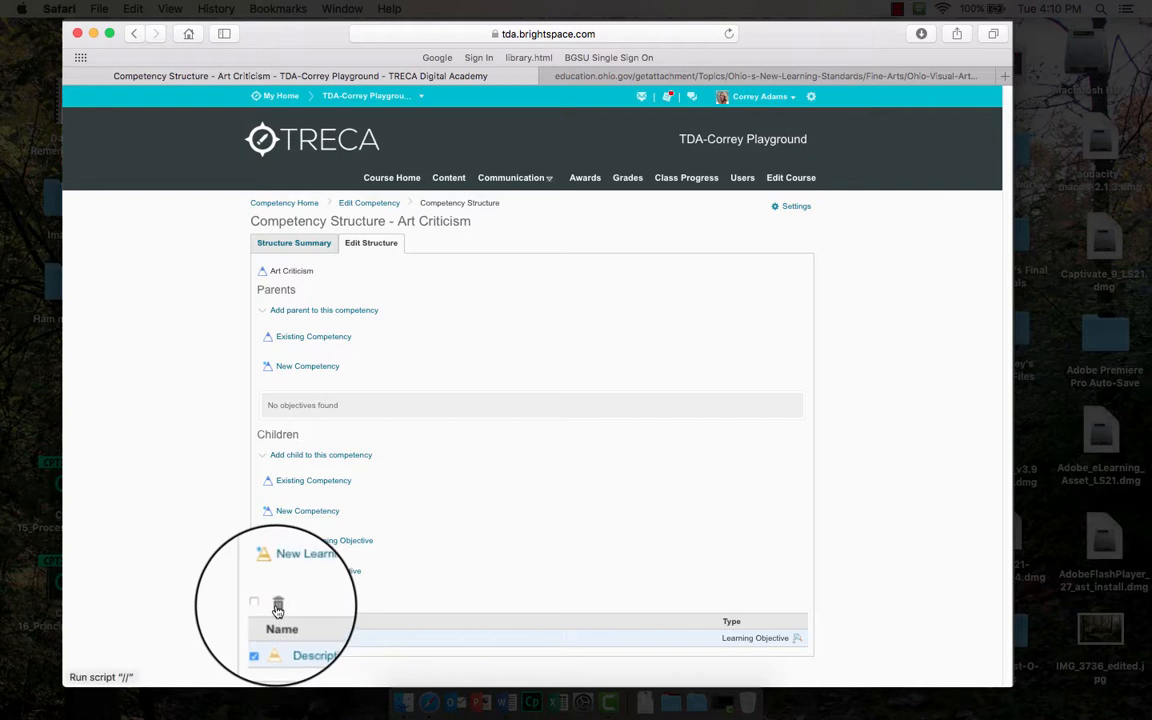
# Return from the Art Criticism structure to the competency overview and expand Art Criticism to show its child objectives
pyautogui.click(261, 639)
pyautogui.click(262, 641)
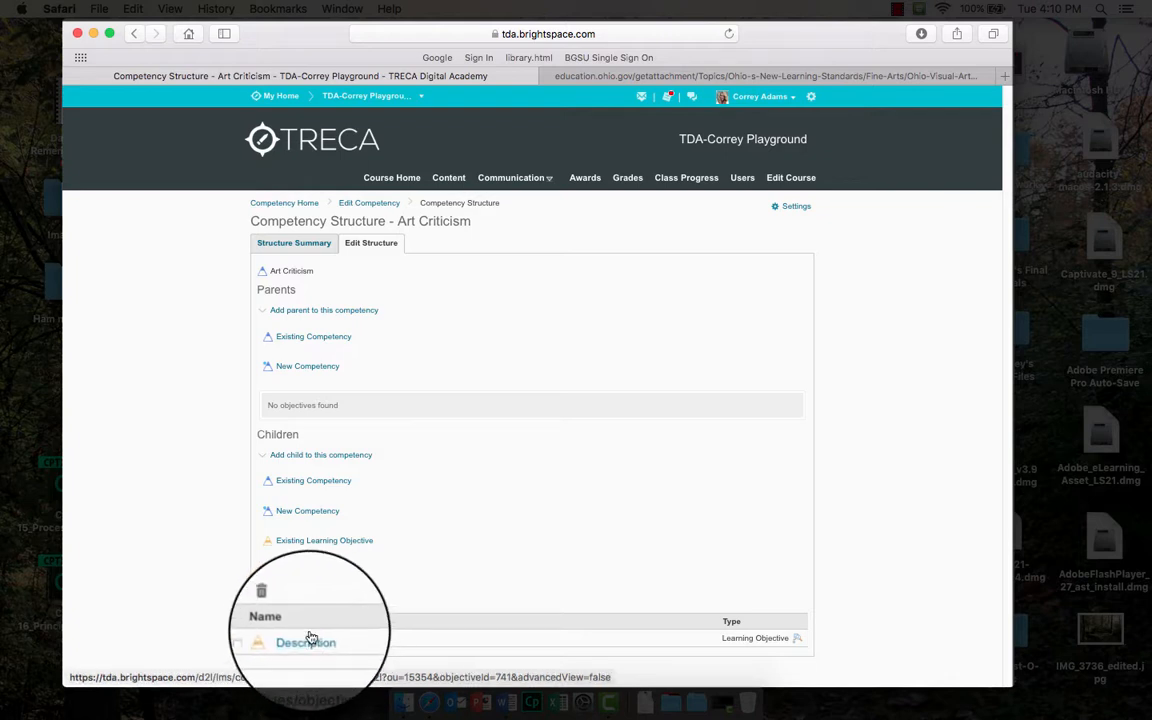
pyautogui.click(286, 212)
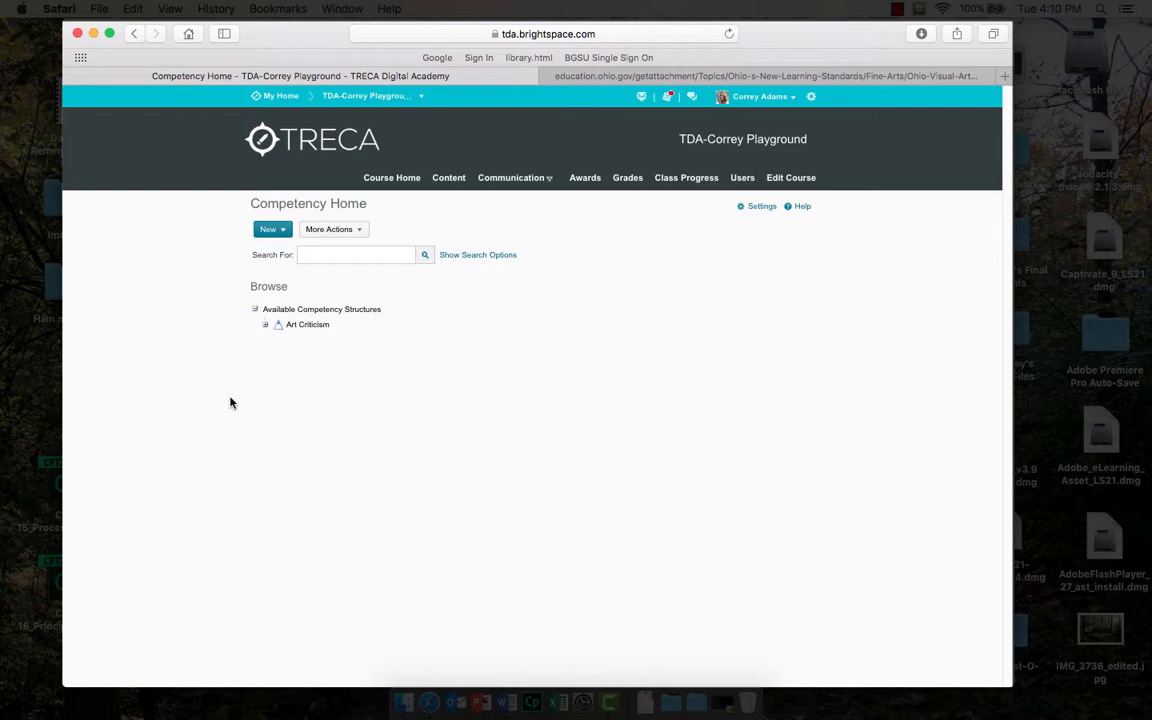
pyautogui.click(265, 325)
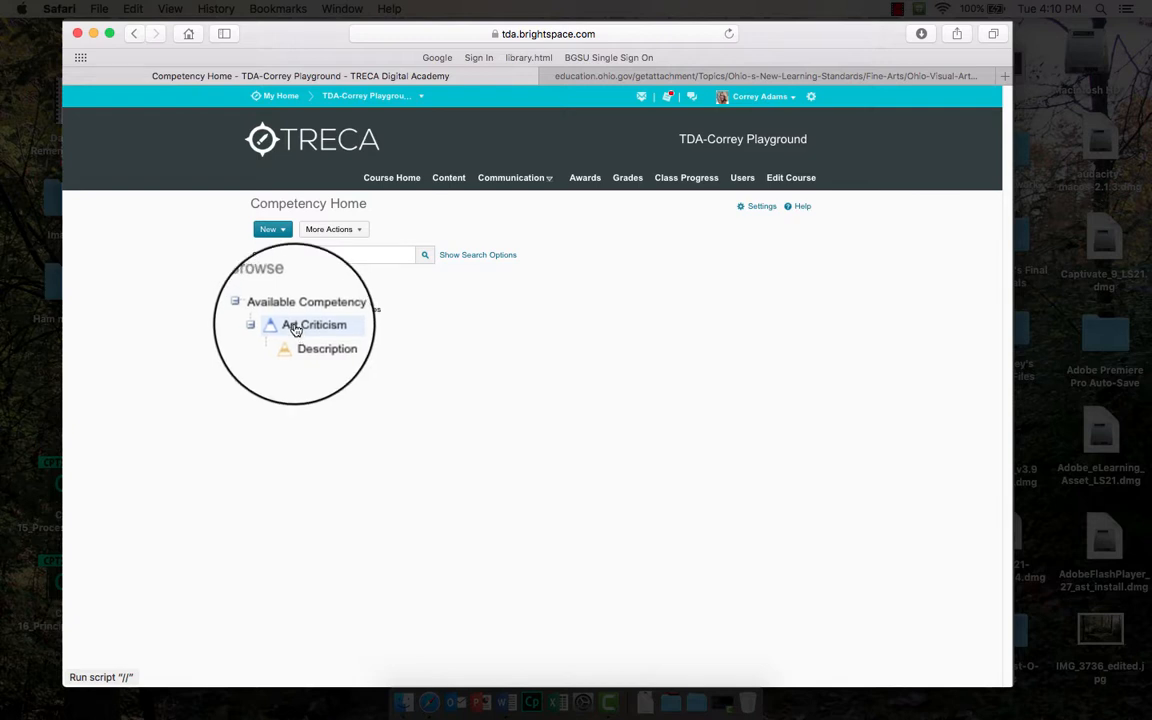
# Open the Art Criticism structure summary, view the user completion information for the Description objective, and close it
pyautogui.click(308, 326)
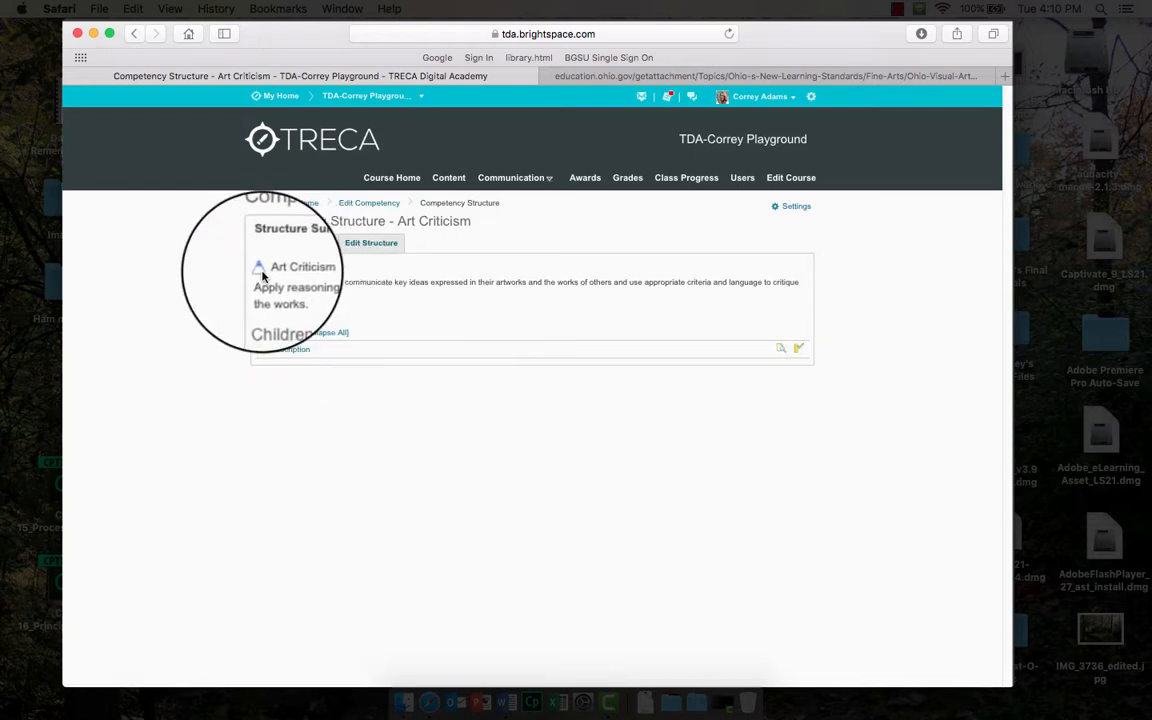
pyautogui.click(798, 348)
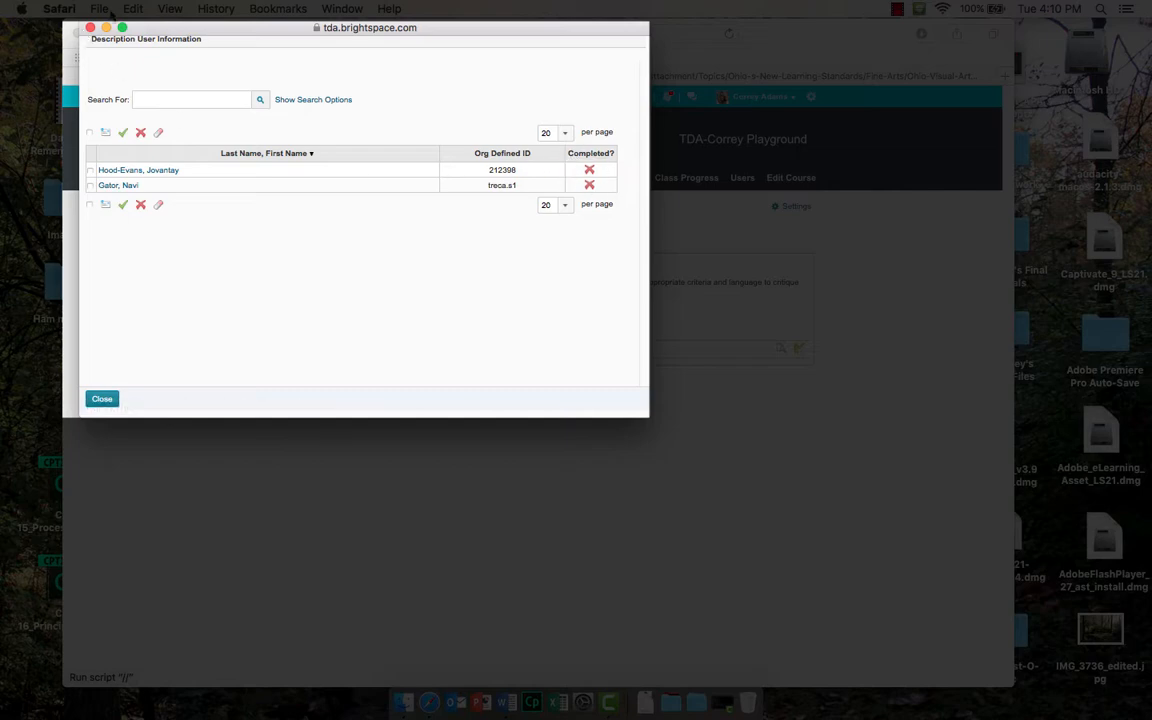
pyautogui.click(90, 27)
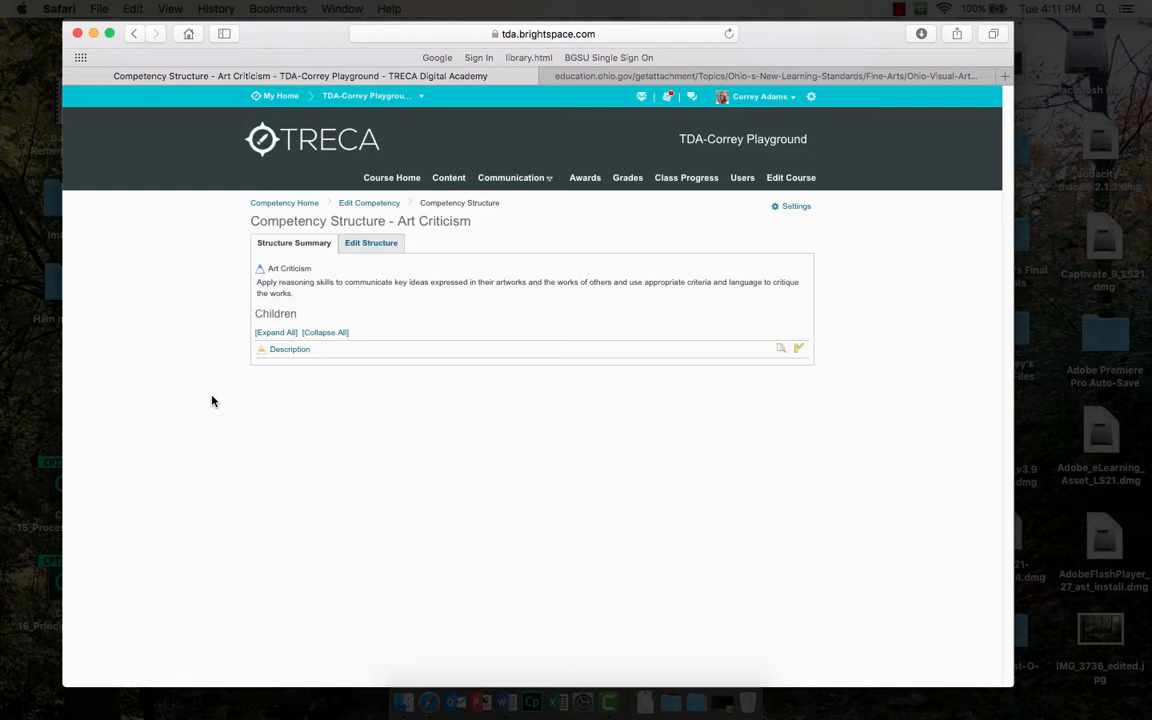
# Edit the Art Criticism competency's structure to start a new child learning objective named Analysis
pyautogui.click(266, 204)
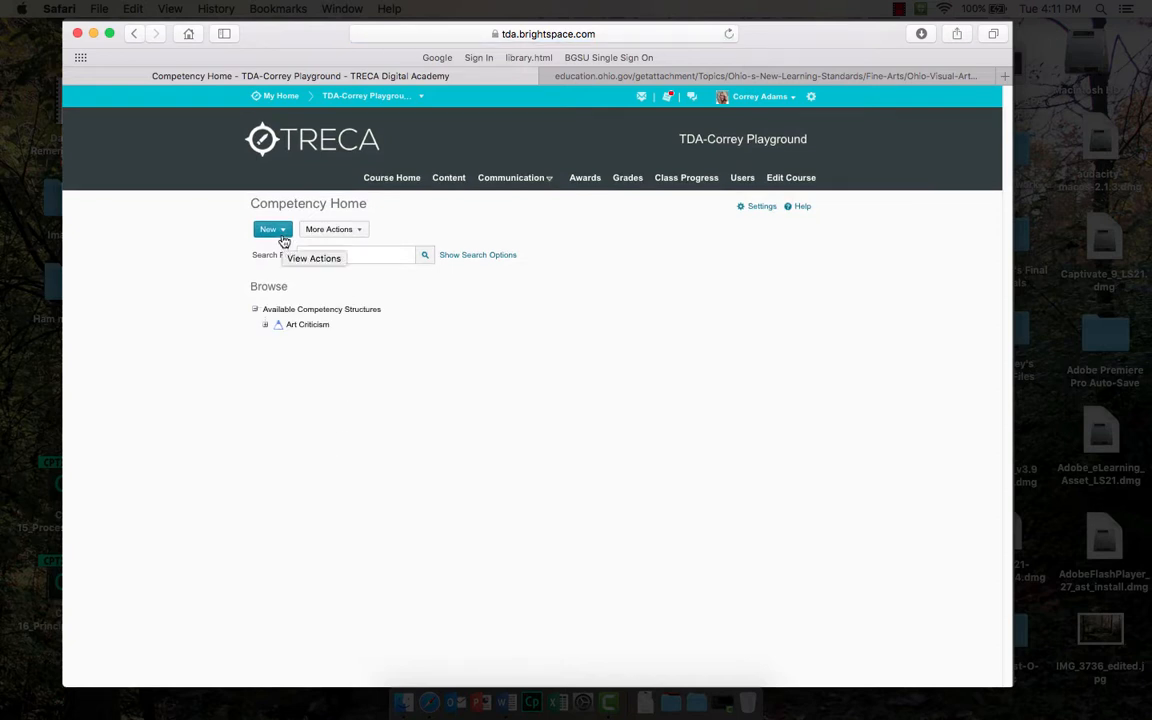
pyautogui.click(311, 329)
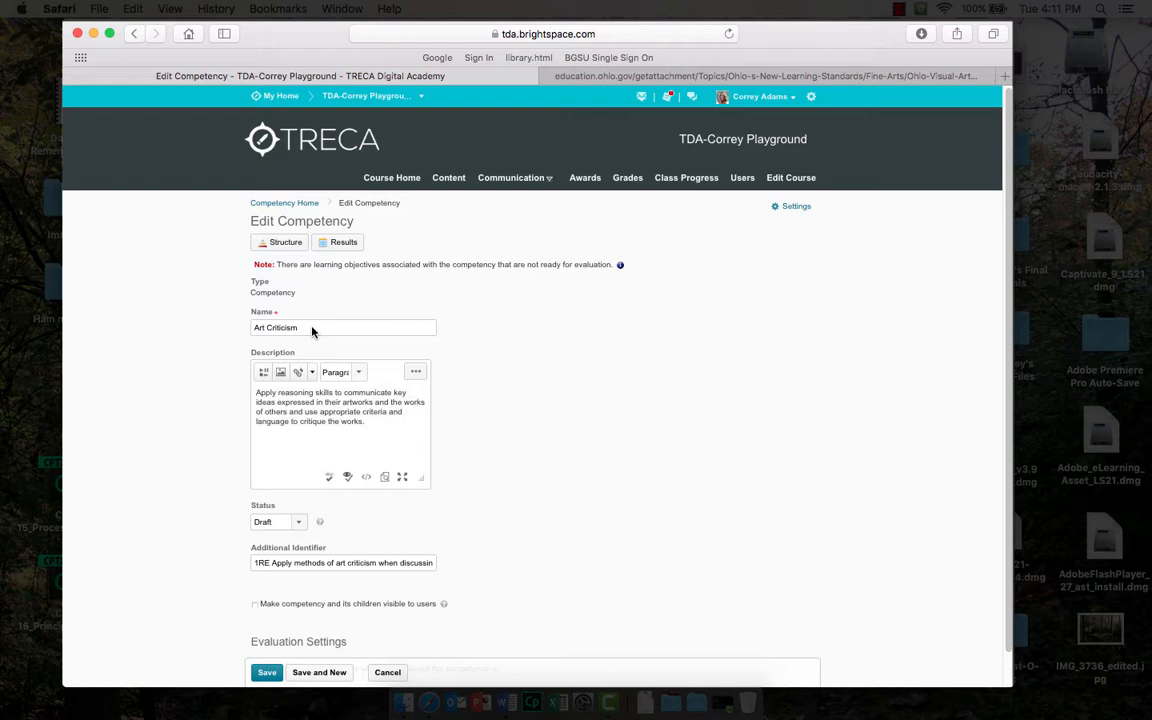
pyautogui.click(279, 244)
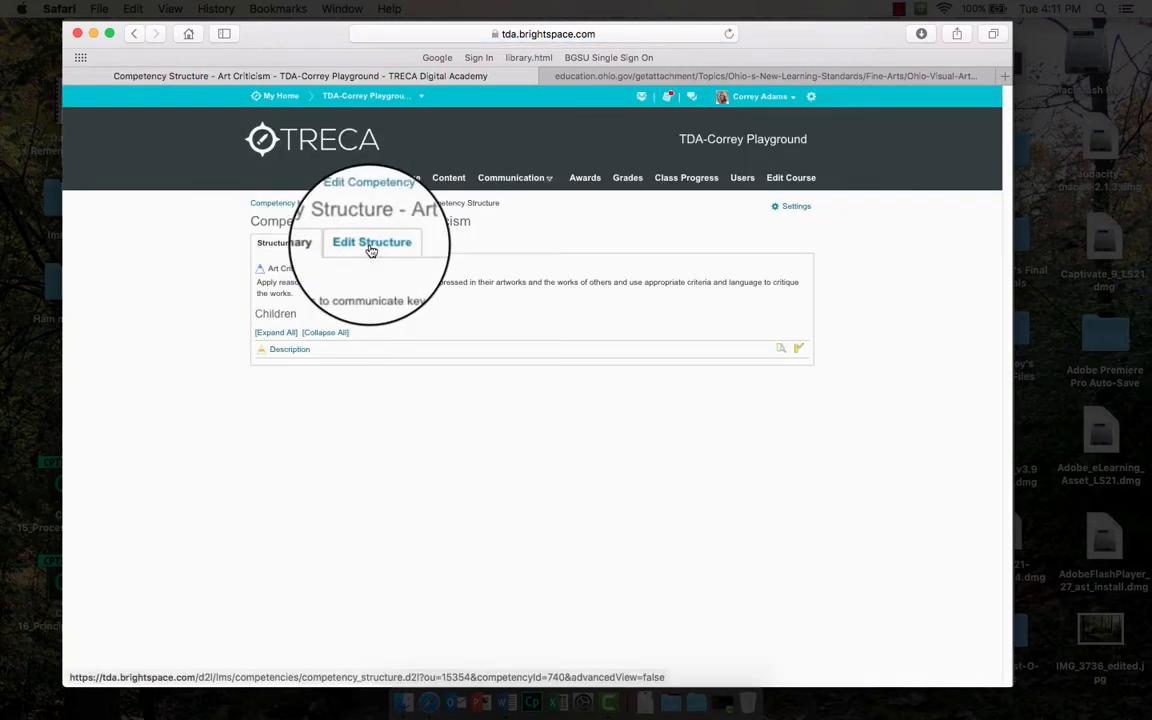
pyautogui.click(371, 250)
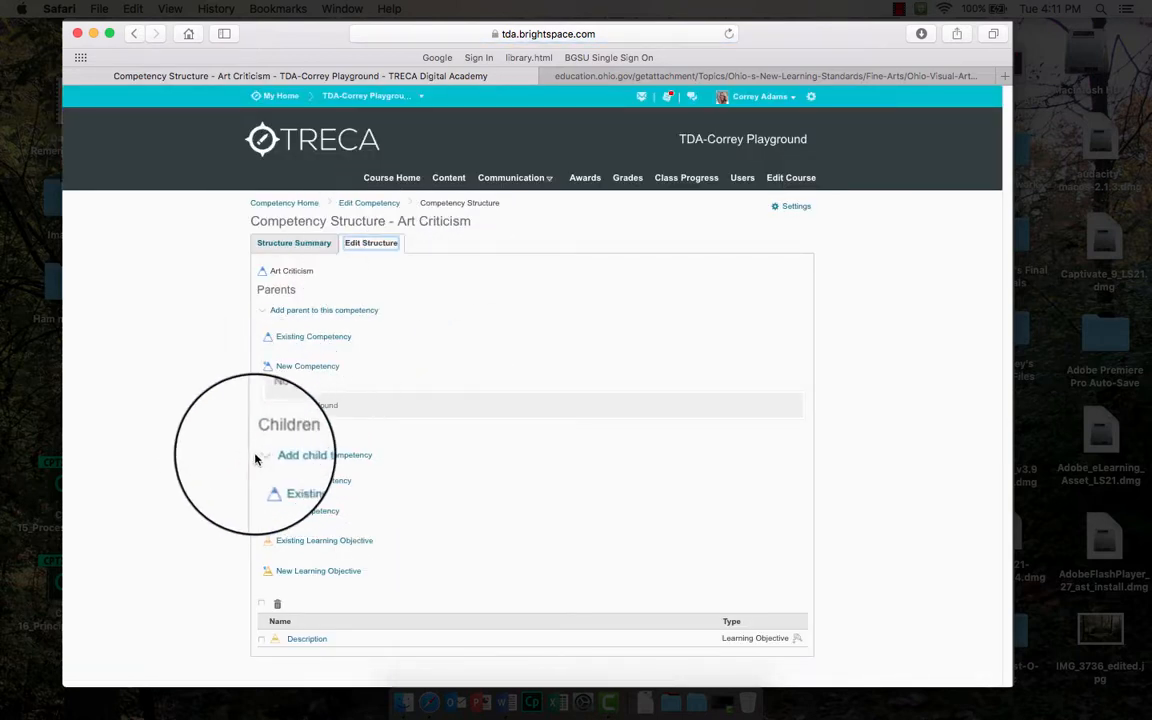
pyautogui.click(311, 579)
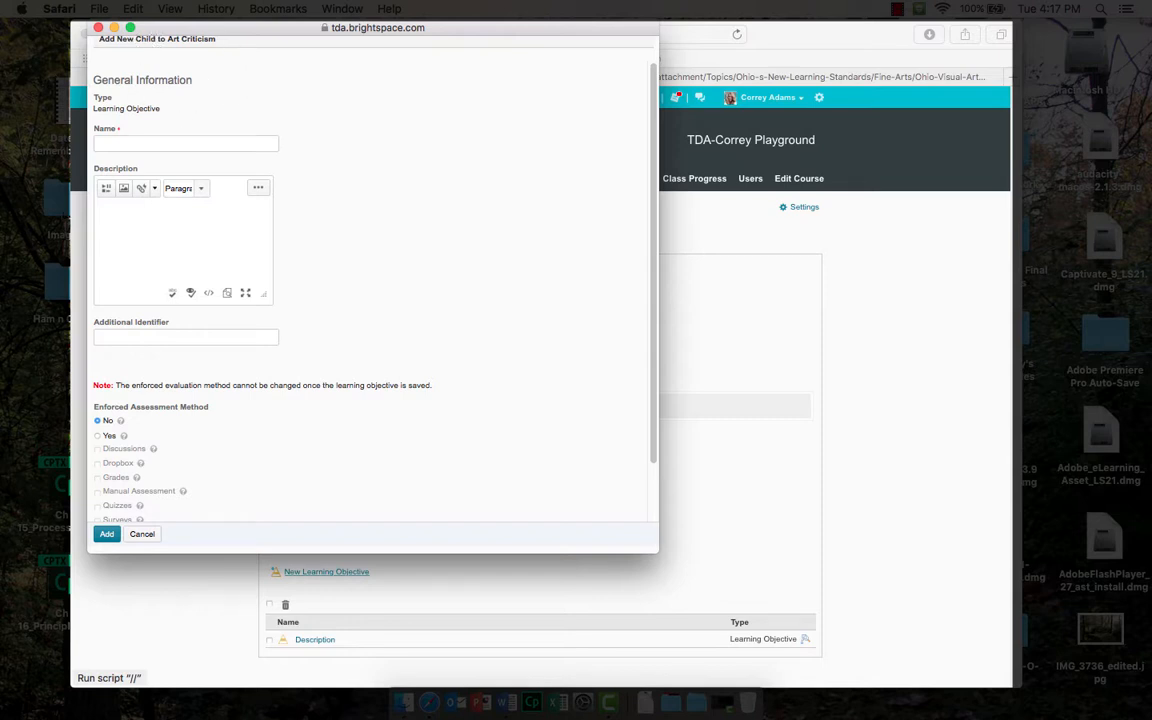
pyautogui.click(175, 143)
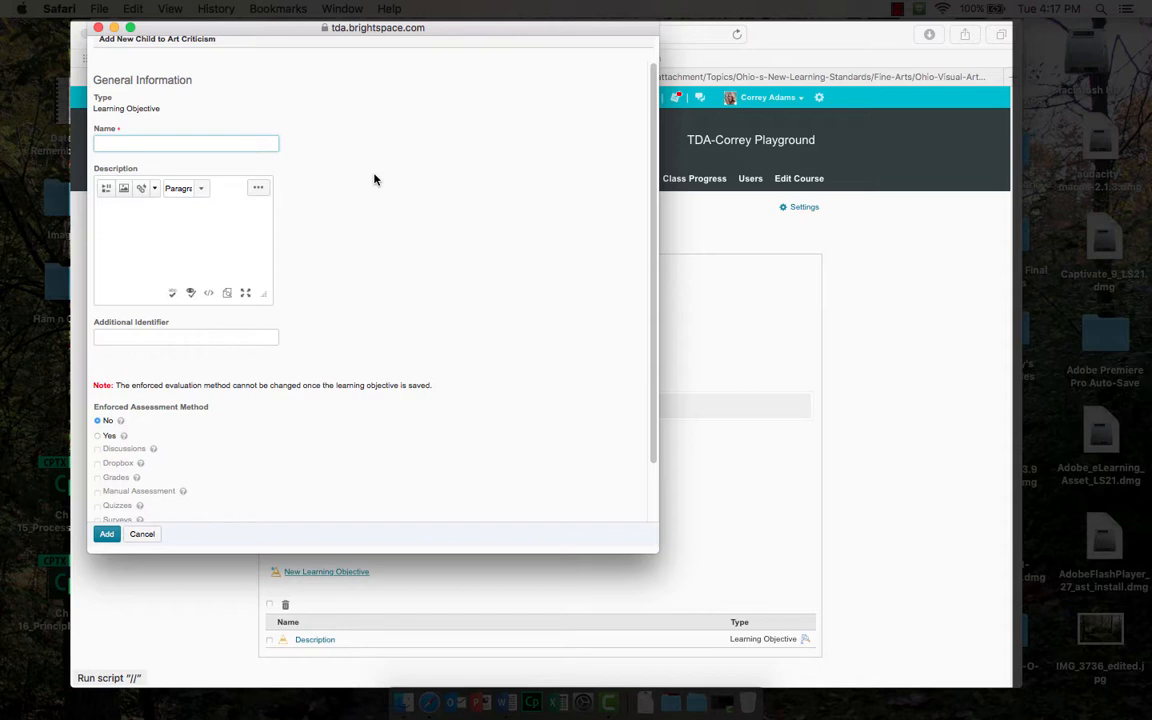
pyautogui.write('Analysis')
# Copy the description text "Using the artwork as a direct source…" from the Word document Competency Basics_Tutorial into the Analysis objective's description
pyautogui.click(143, 221)
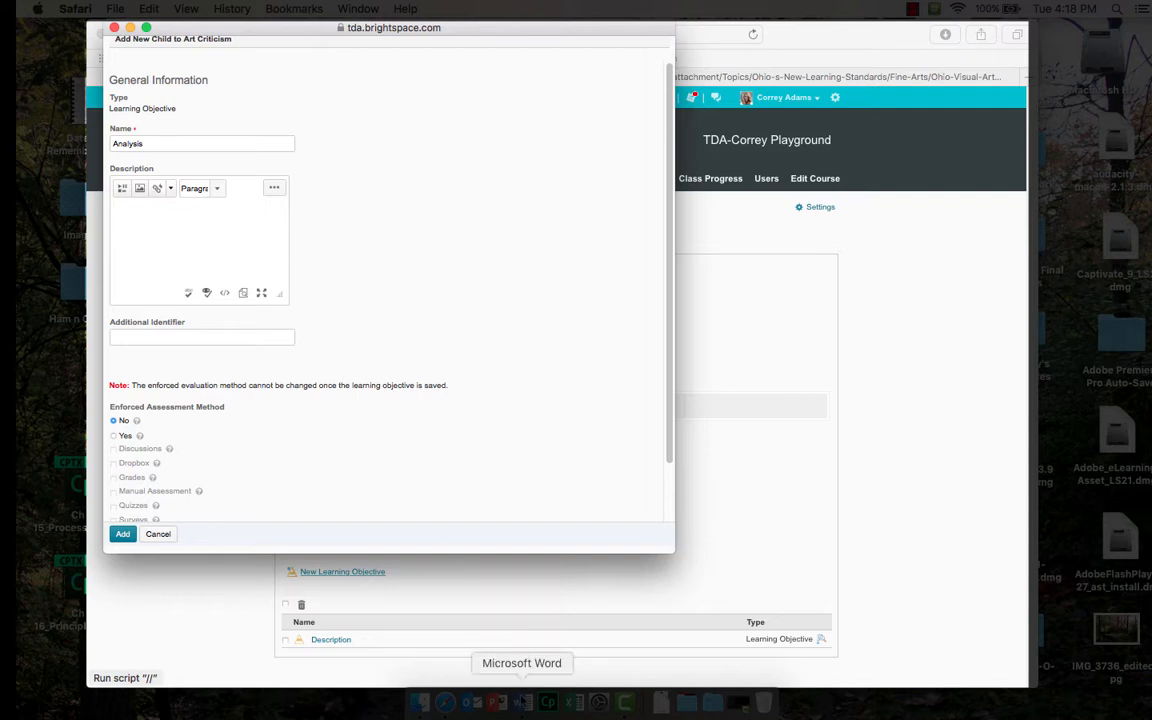
pyautogui.click(540, 702)
pyautogui.moveTo(426, 390); pyautogui.dragTo(708, 410)
pyautogui.press('super+c')
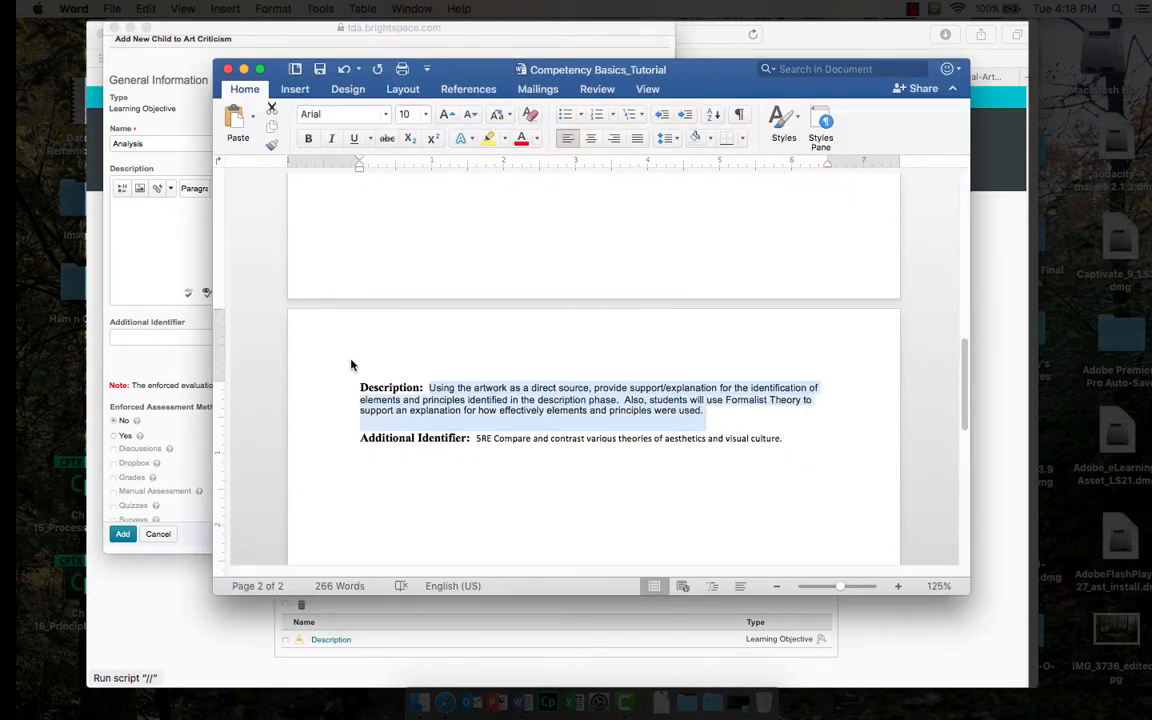
pyautogui.click(152, 235)
pyautogui.press('super+v')
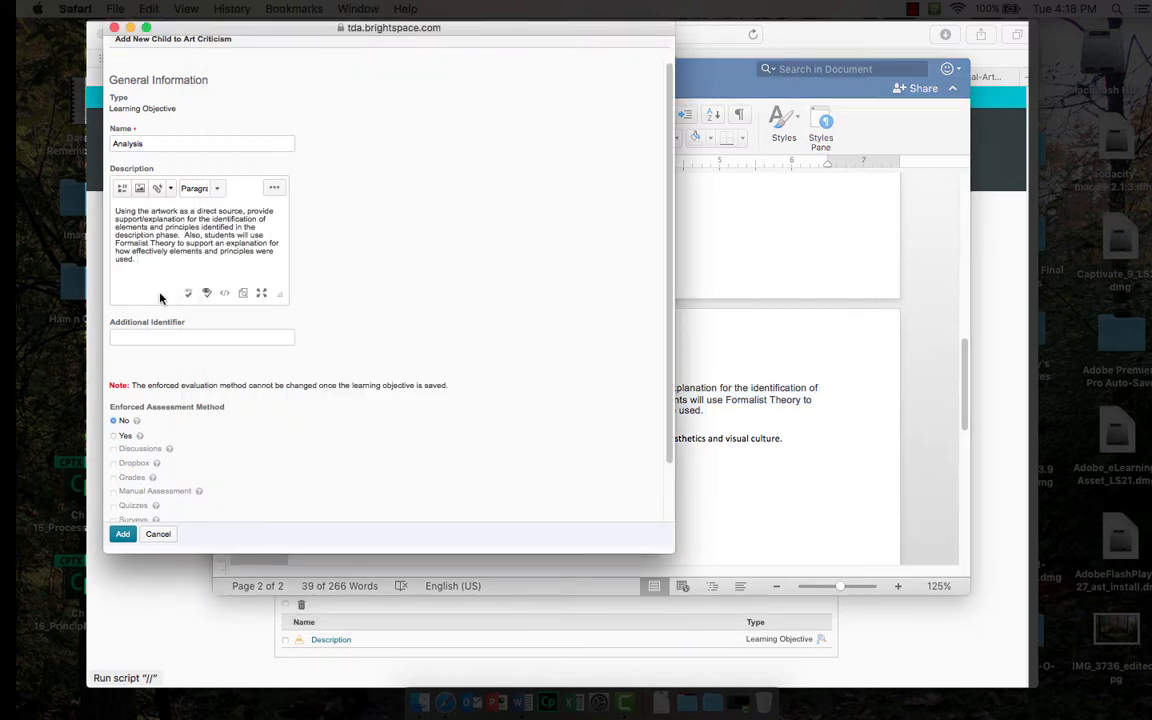
# Copy HS Intermediate standard 5RE, "Compare and contrast various theories of aesthetics and visual culture," from the Ohio visual art standards into the additional identifier
pyautogui.click(169, 336)
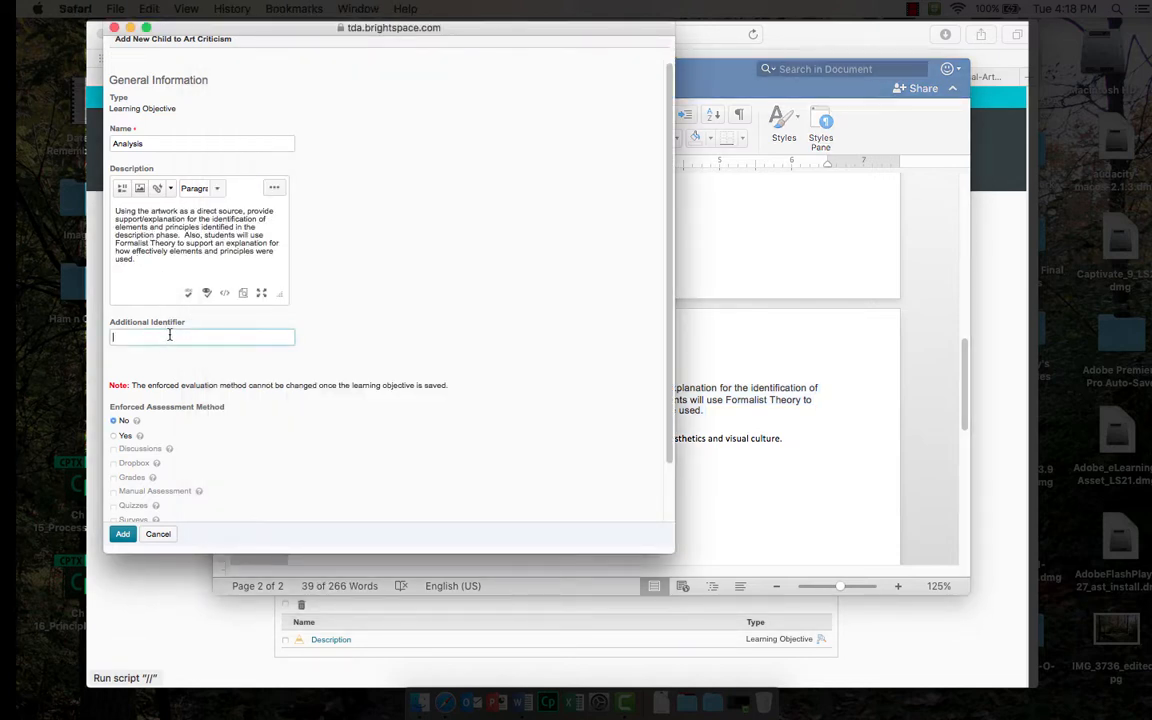
pyautogui.click(995, 107)
pyautogui.click(853, 71)
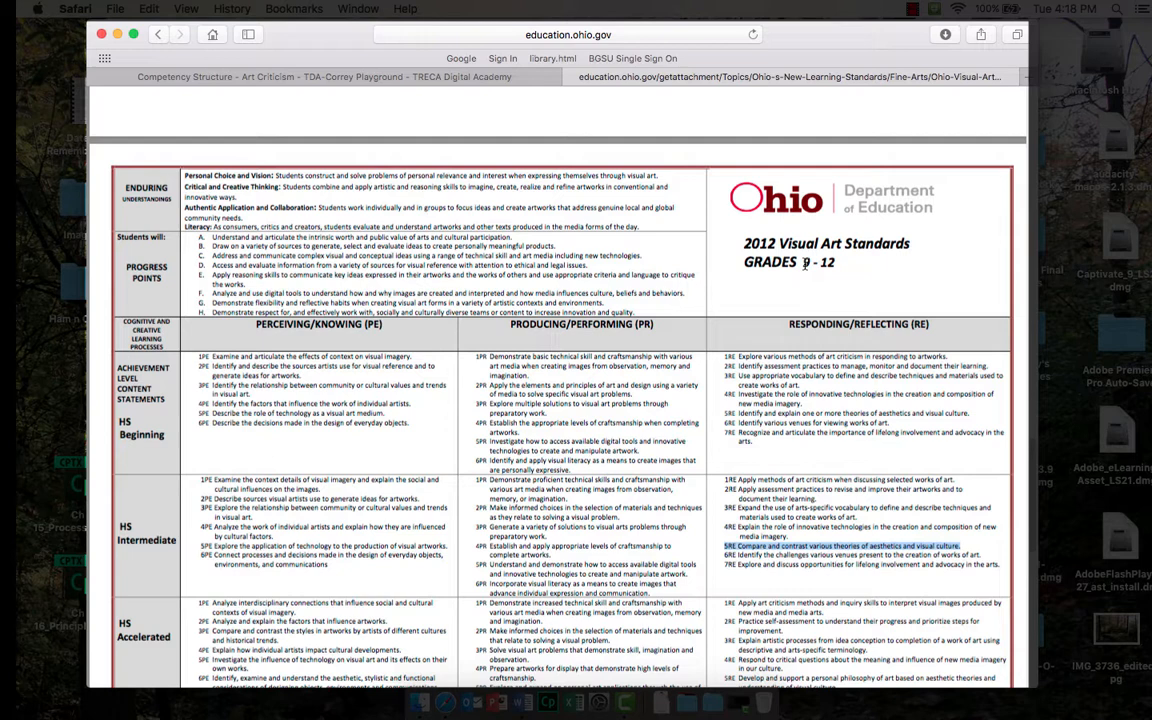
pyautogui.click(725, 546)
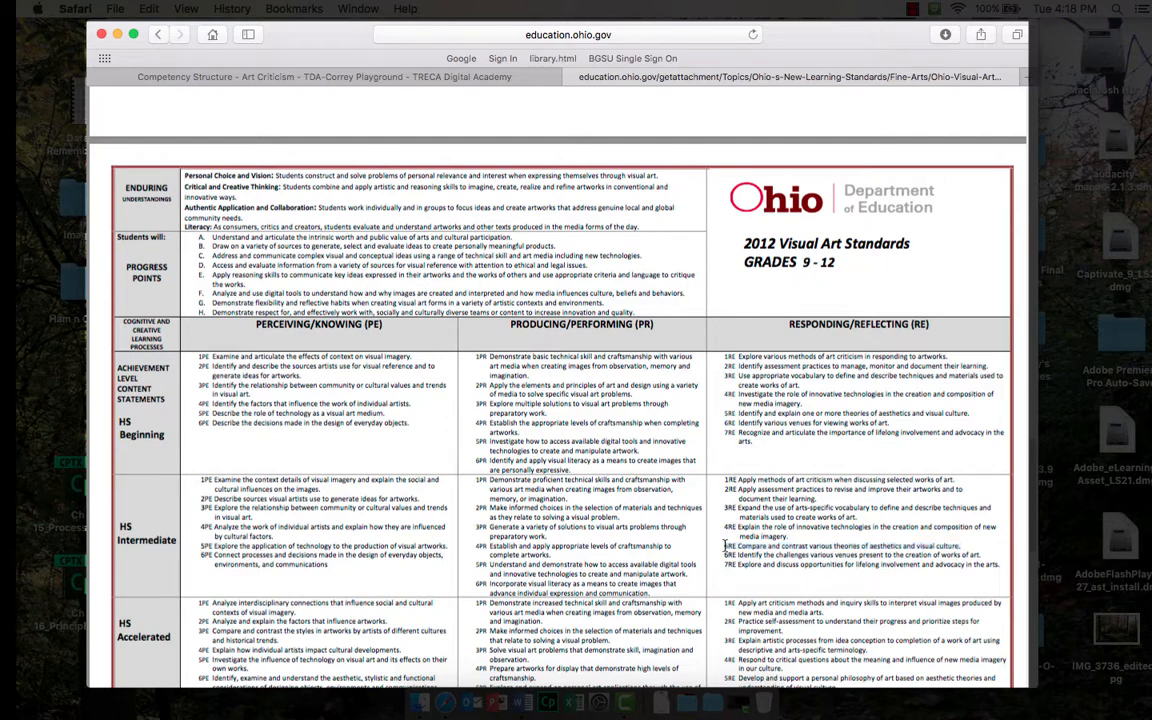
pyautogui.moveTo(957, 540); pyautogui.dragTo(963, 545)
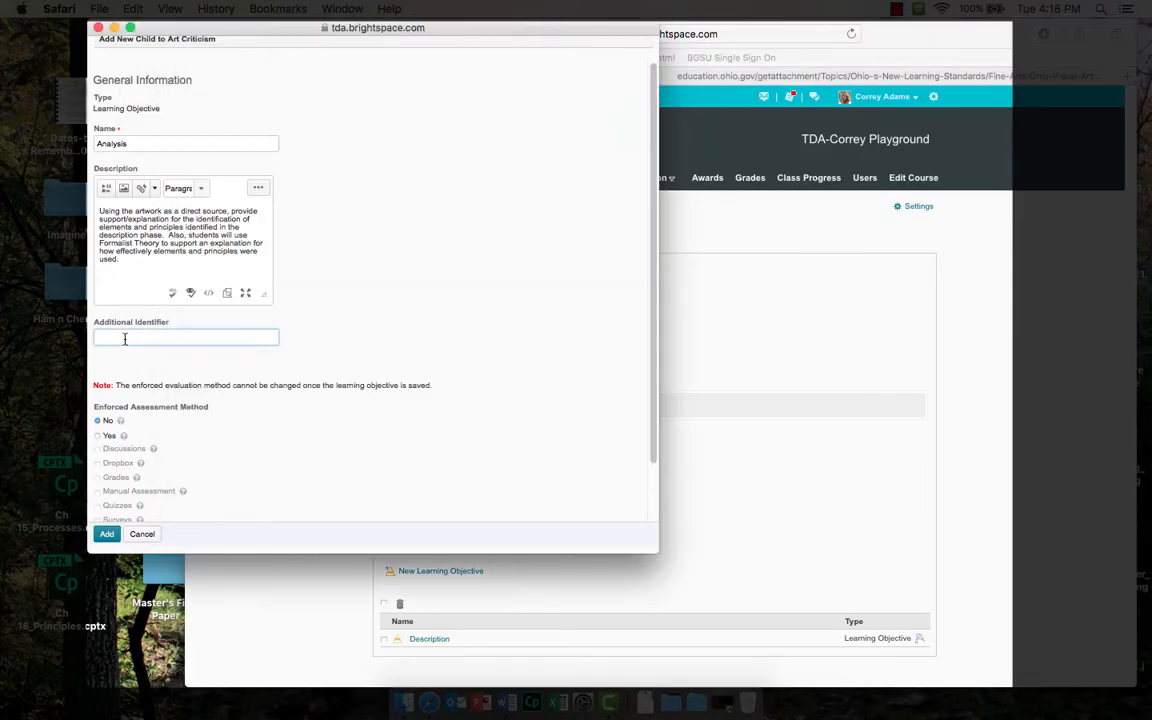
pyautogui.press('super+v')
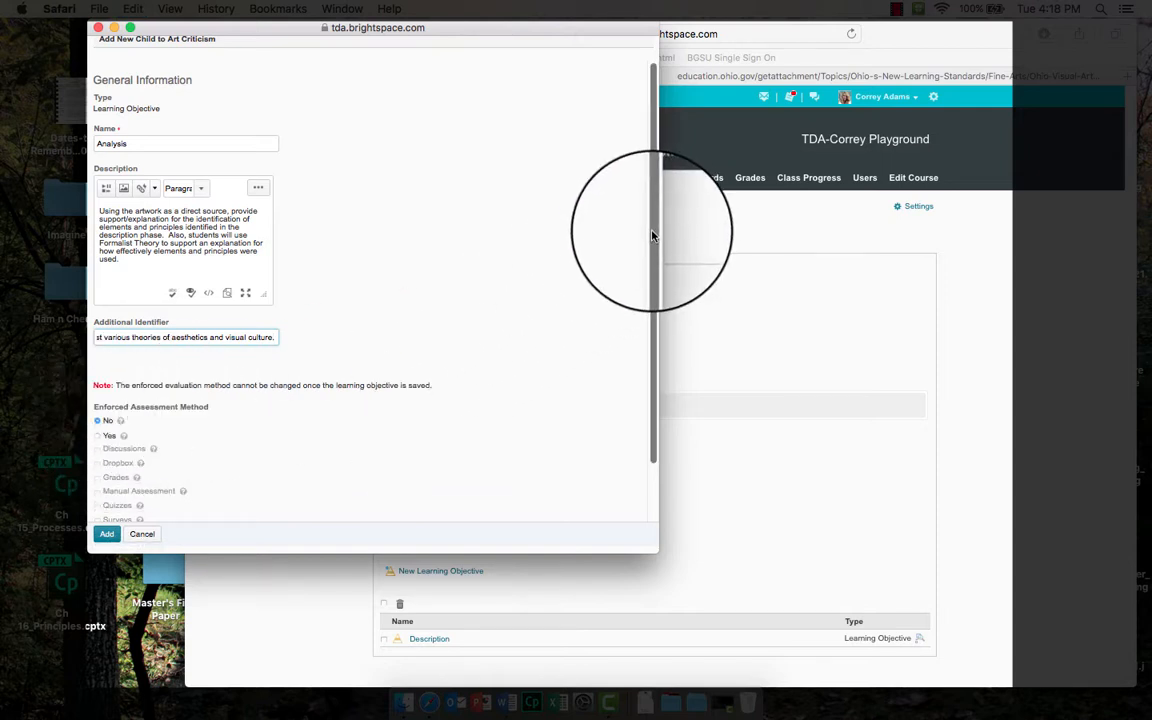
# Add the Analysis objective with Ready for evaluation set to No, and expand Art Criticism in the competency overview
pyautogui.moveTo(653, 226); pyautogui.dragTo(653, 347)
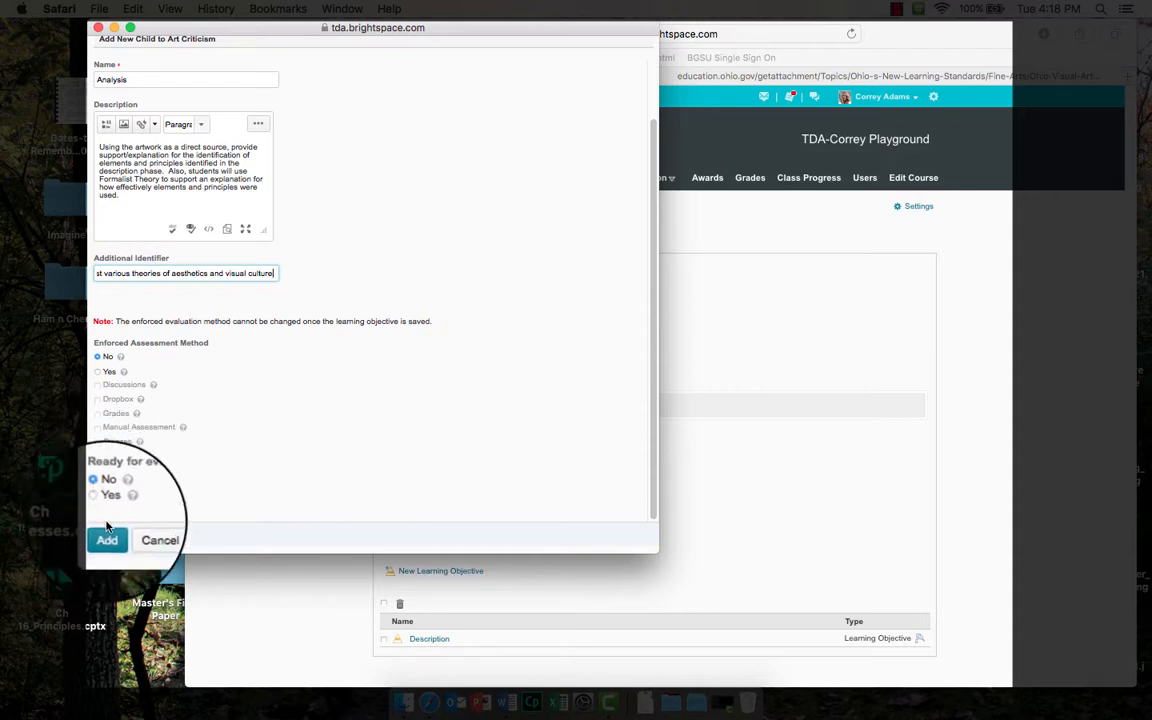
pyautogui.click(107, 535)
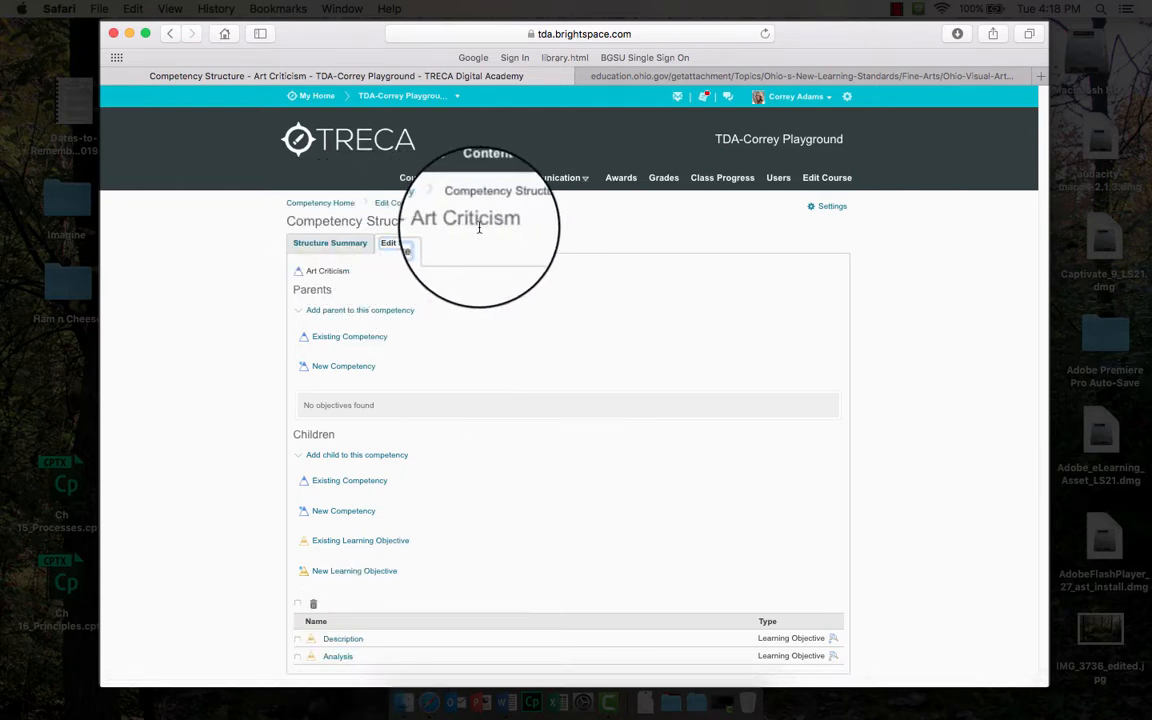
pyautogui.click(321, 207)
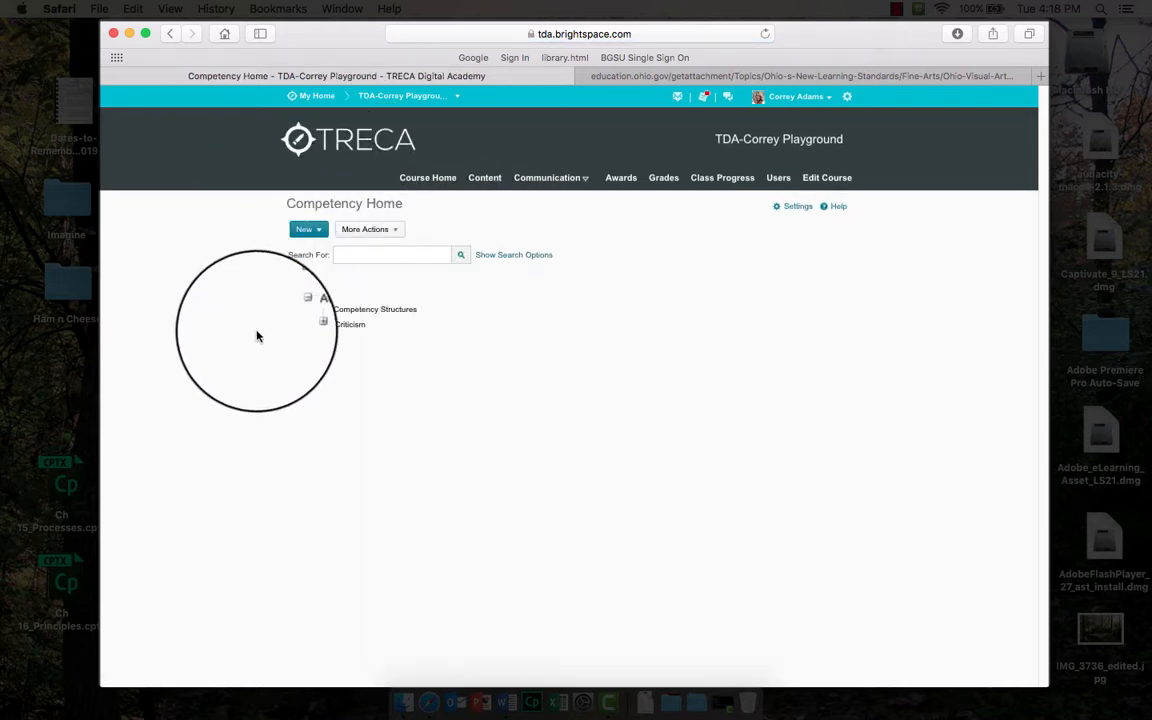
pyautogui.click(301, 330)
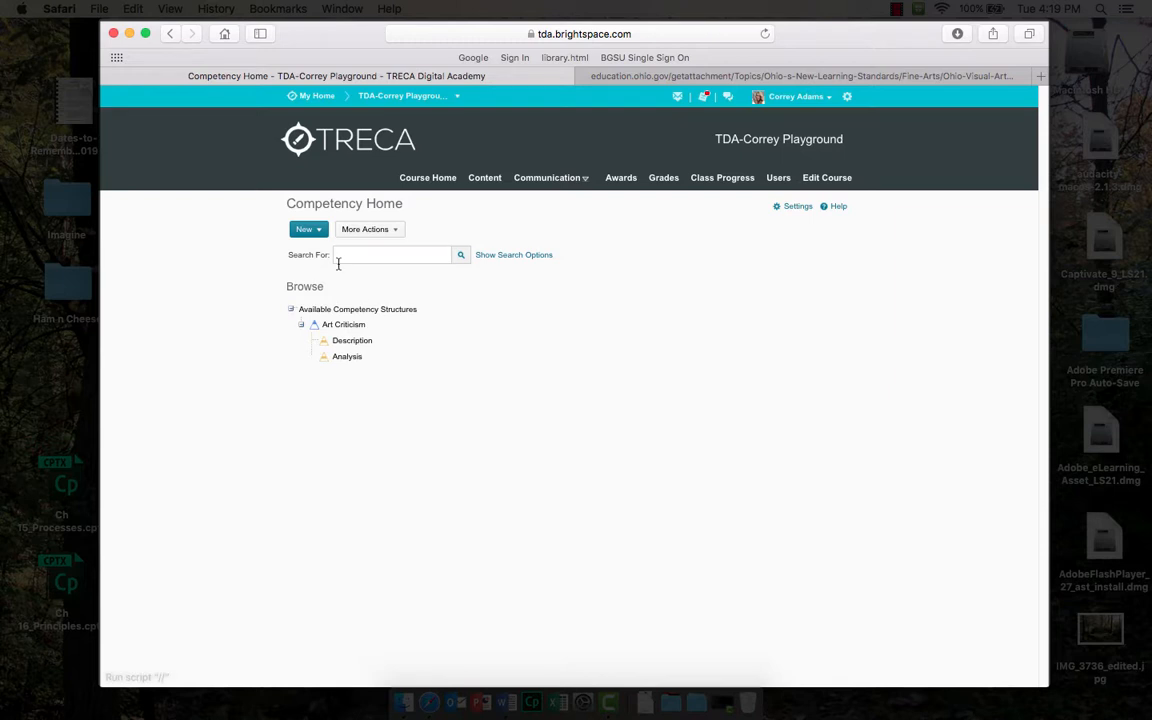
# Review the options for new competency items, and open the Art Criticism competency's structure for editing to examine its parent and child options
pyautogui.click(318, 232)
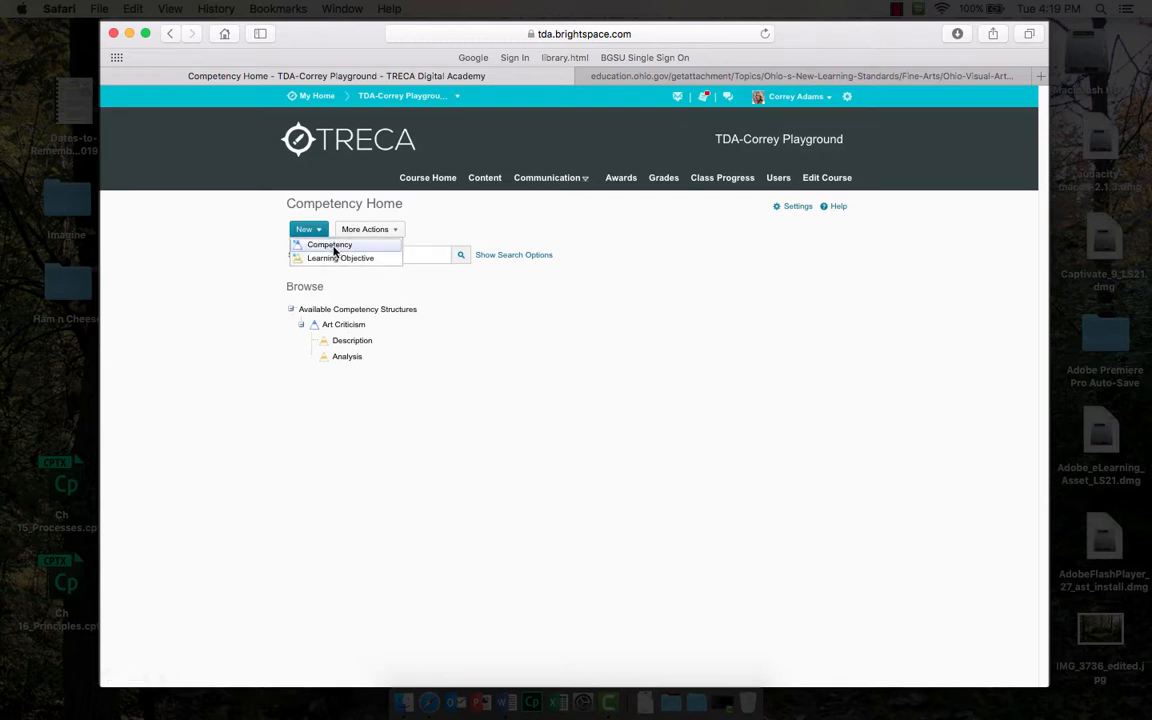
pyautogui.click(345, 325)
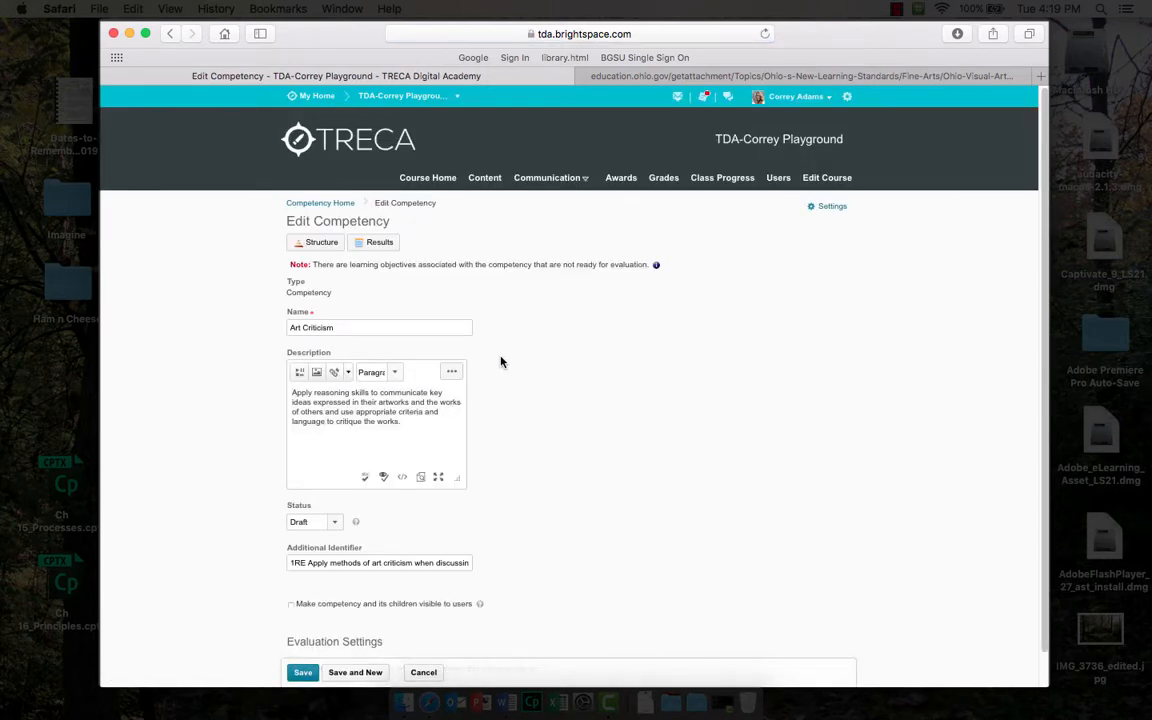
pyautogui.click(316, 242)
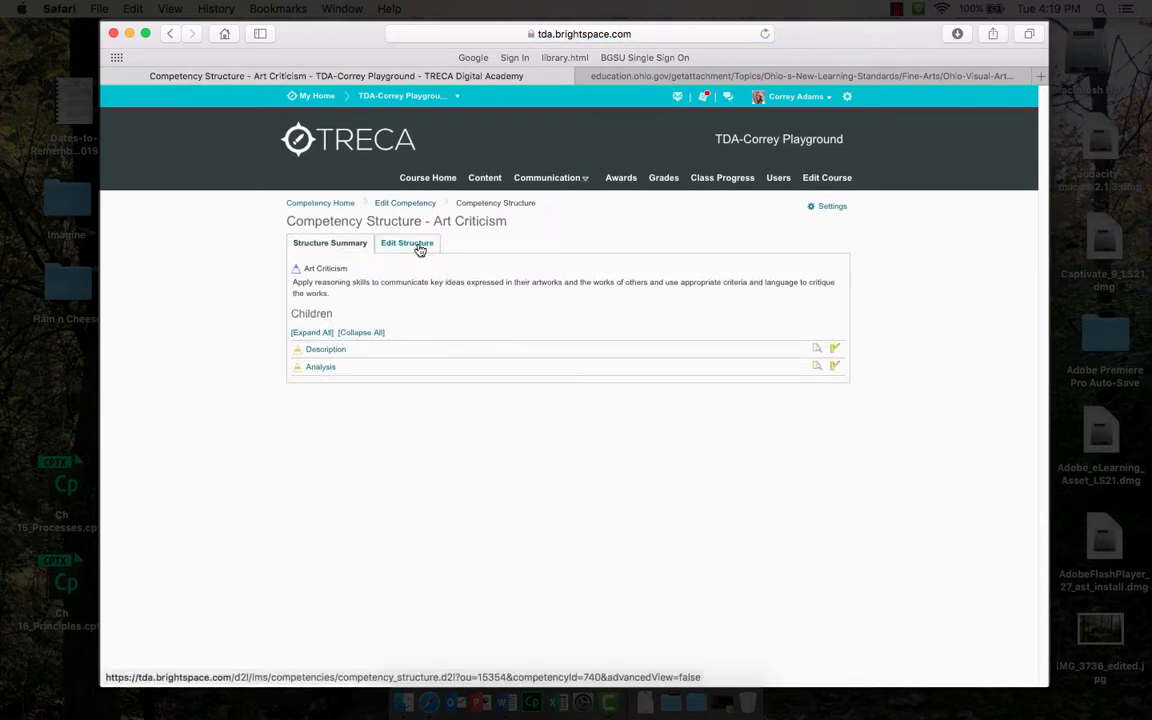
pyautogui.click(417, 246)
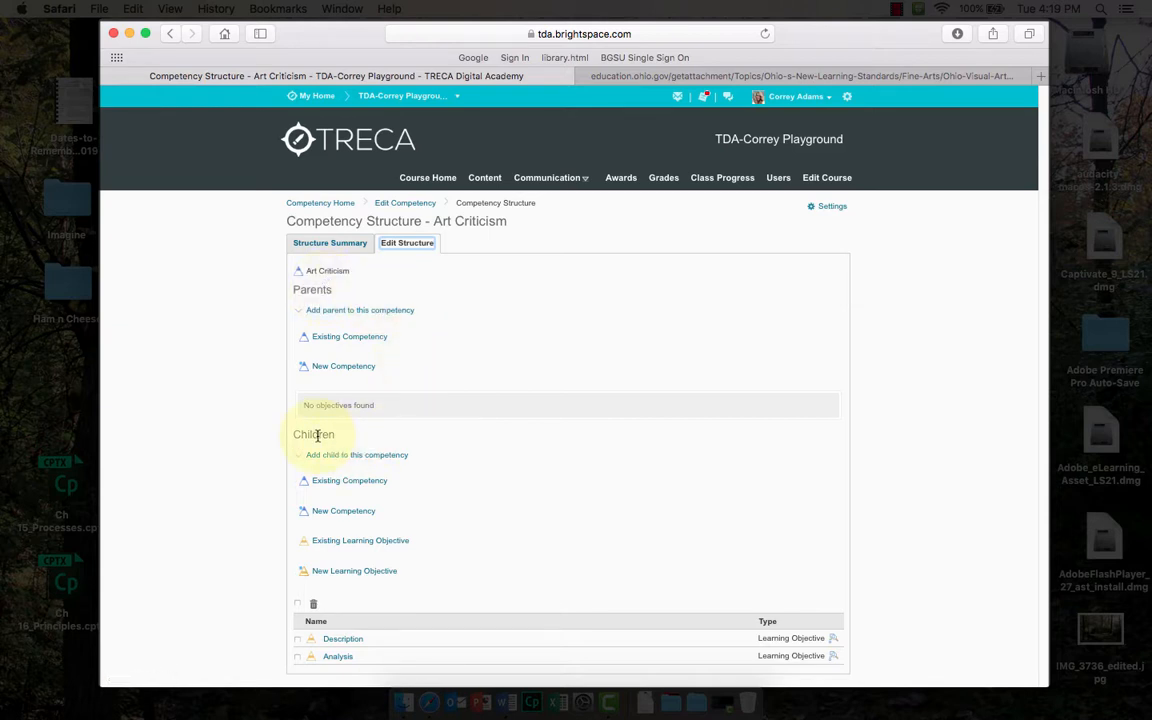
# Open the Analysis learning objective from the competency overview and view its structure editing options
pyautogui.click(312, 204)
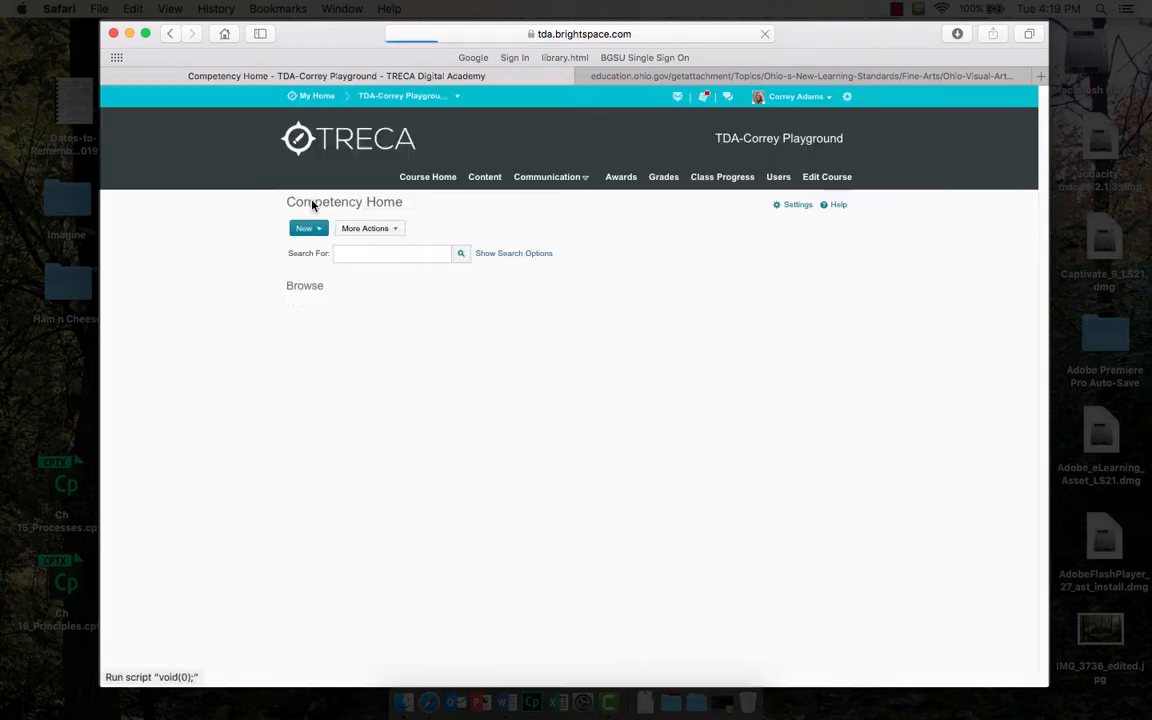
pyautogui.click(301, 325)
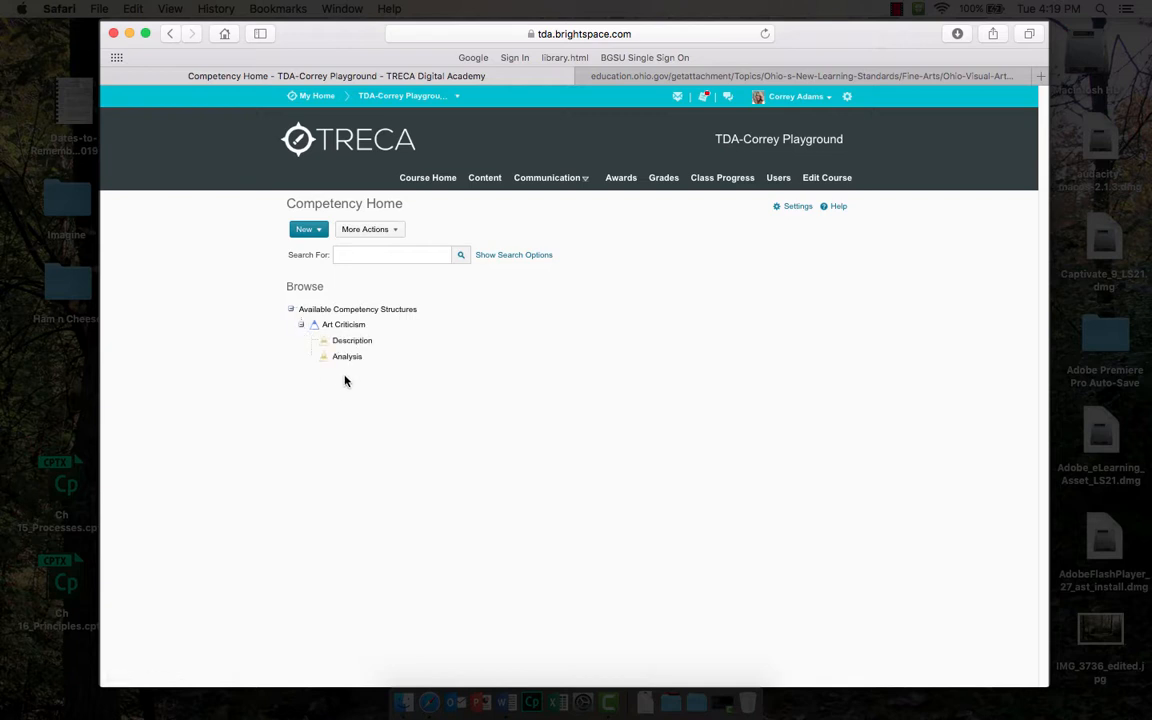
pyautogui.click(346, 357)
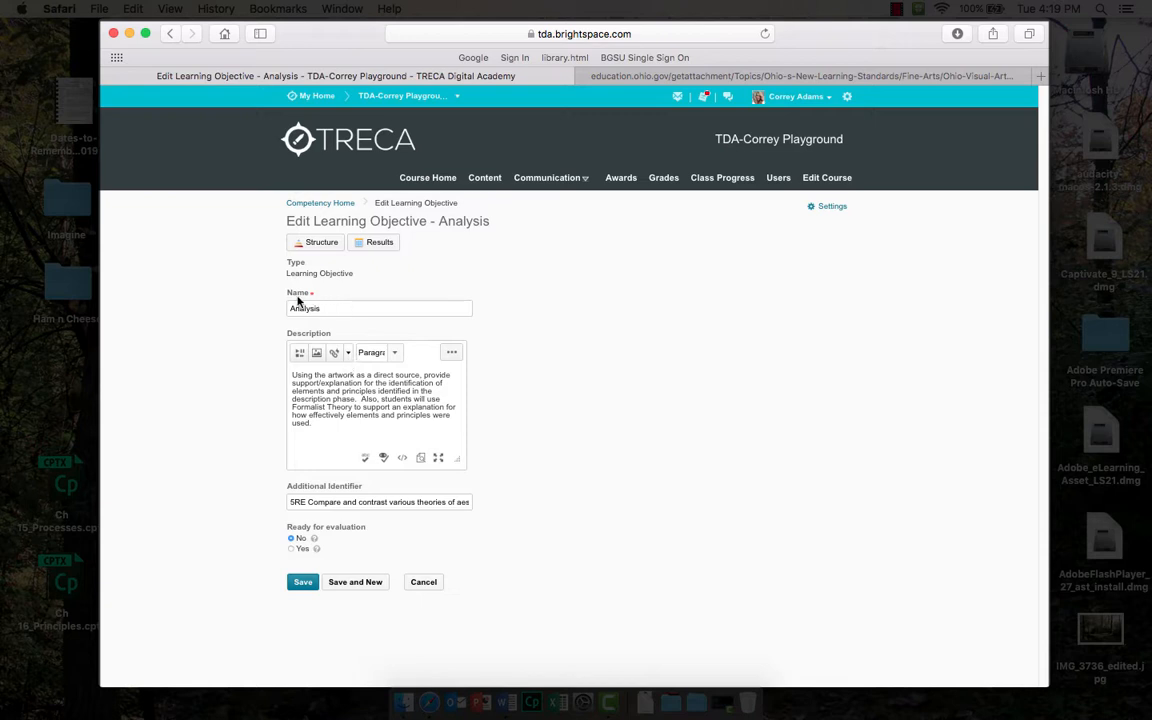
pyautogui.click(324, 245)
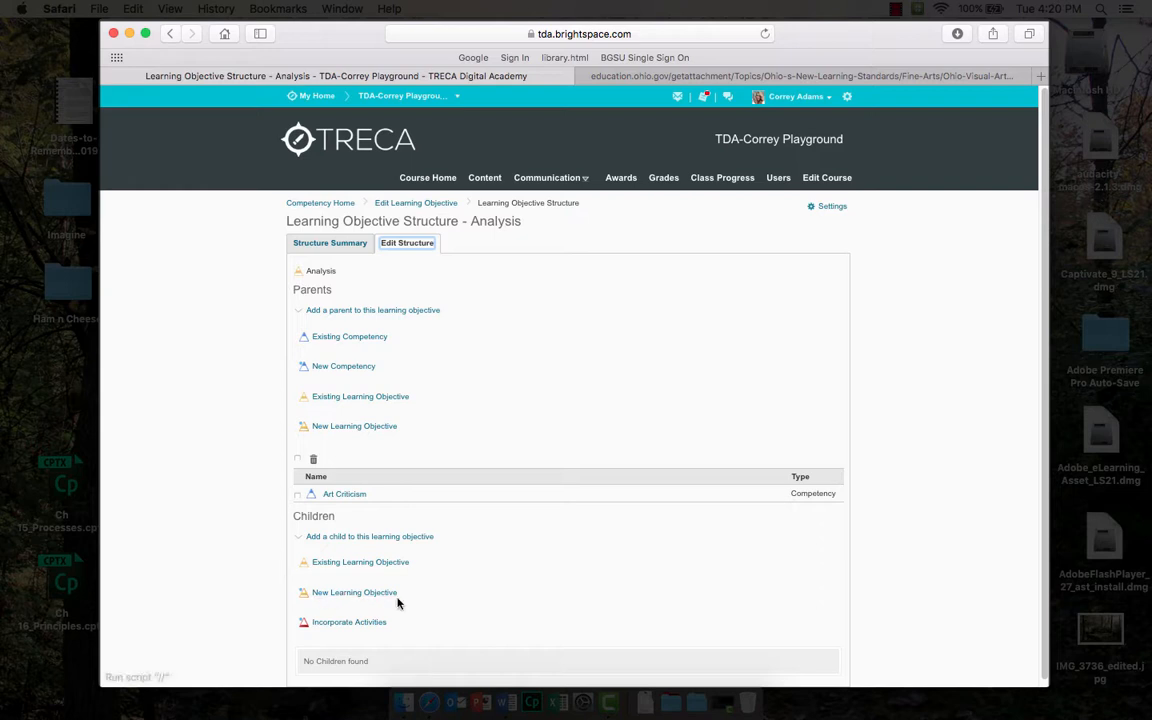
pyautogui.click(362, 246)
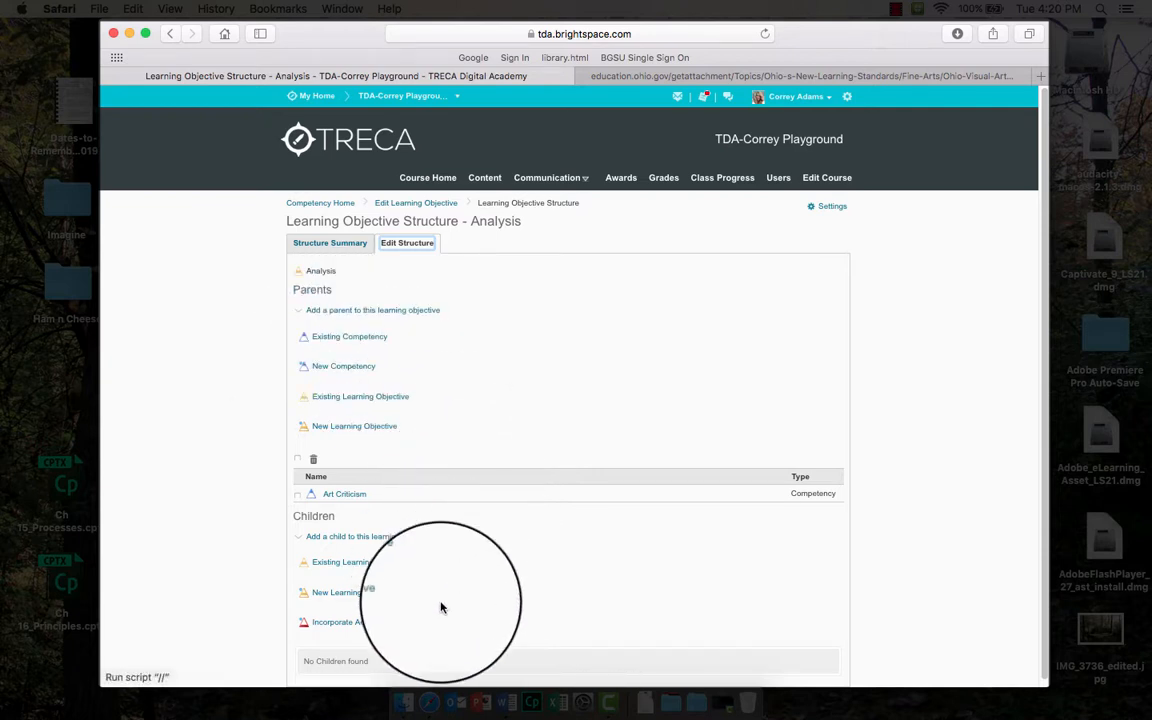
# View the activity types that can be incorporated into the Analysis objective, close the list, and return to the competency overview
pyautogui.click(366, 623)
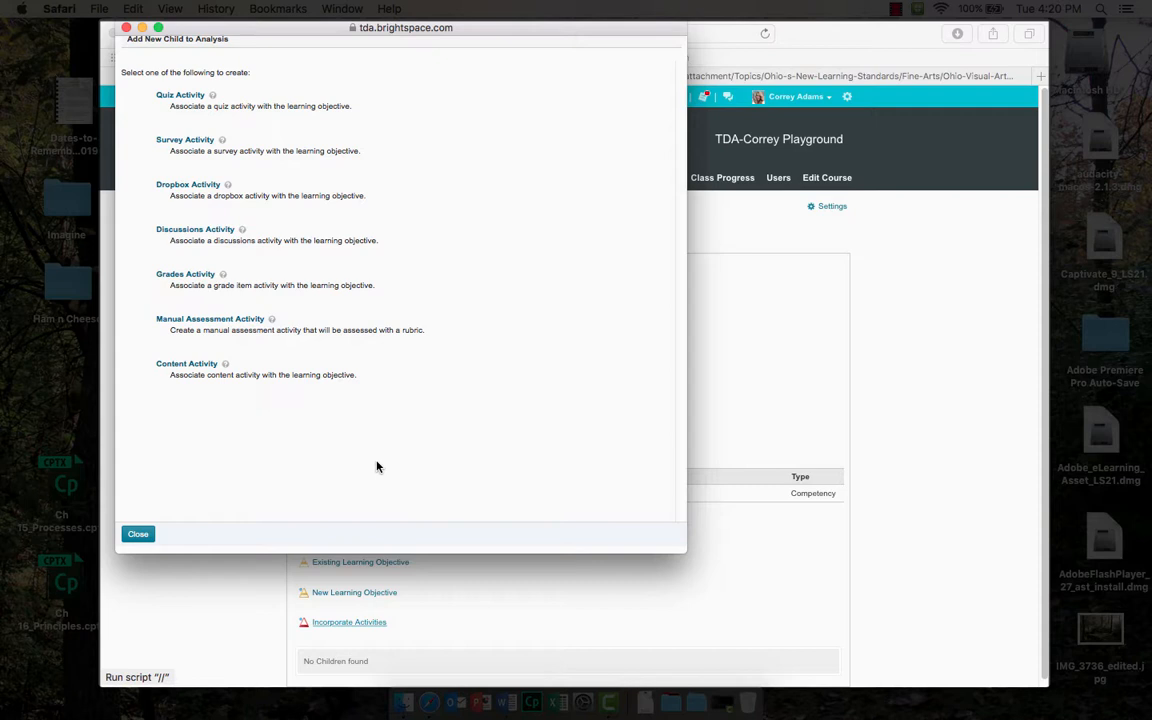
pyautogui.click(126, 29)
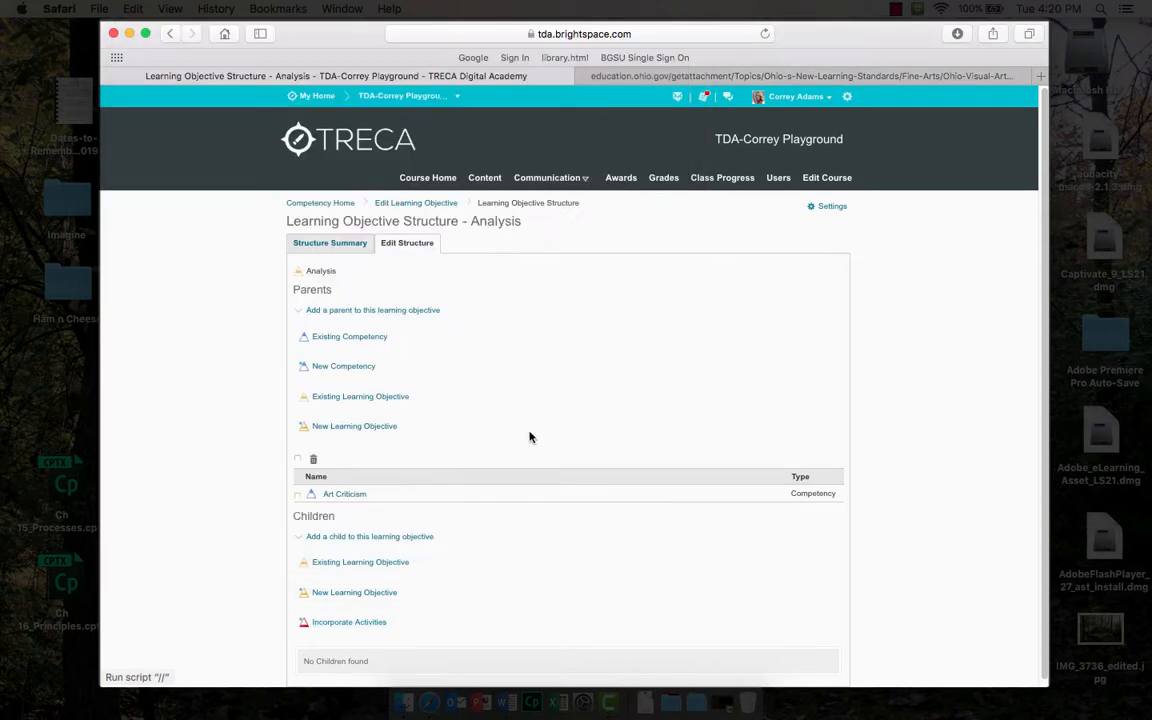
pyautogui.click(313, 205)
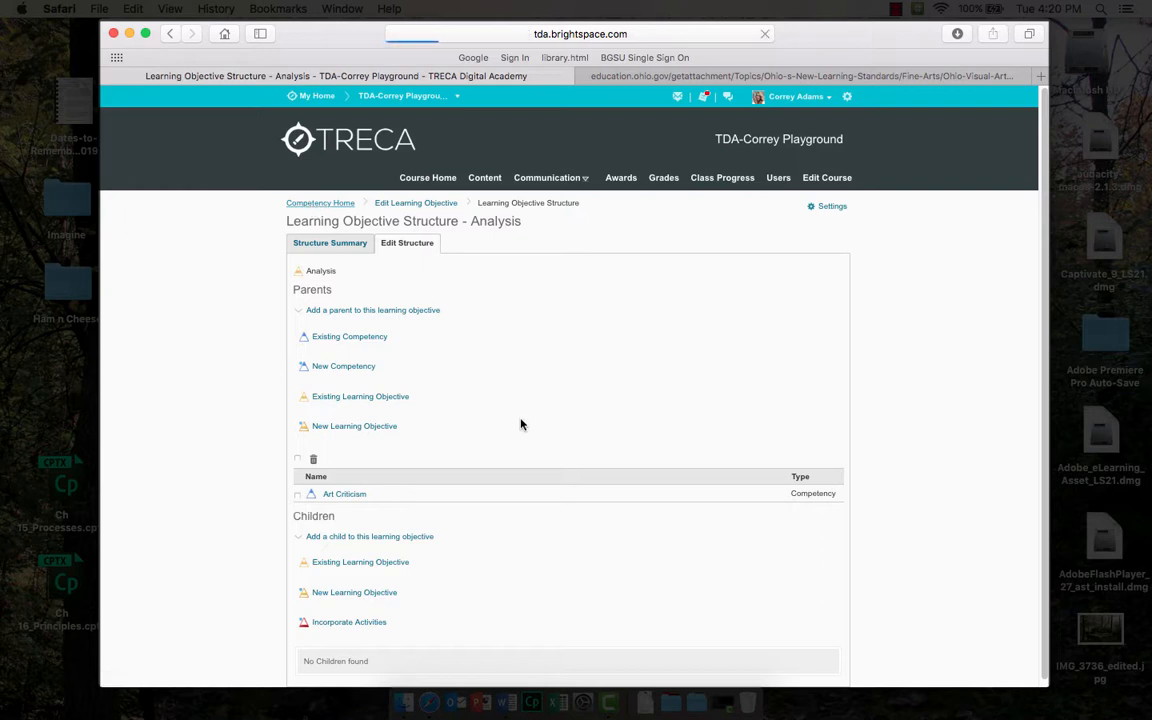